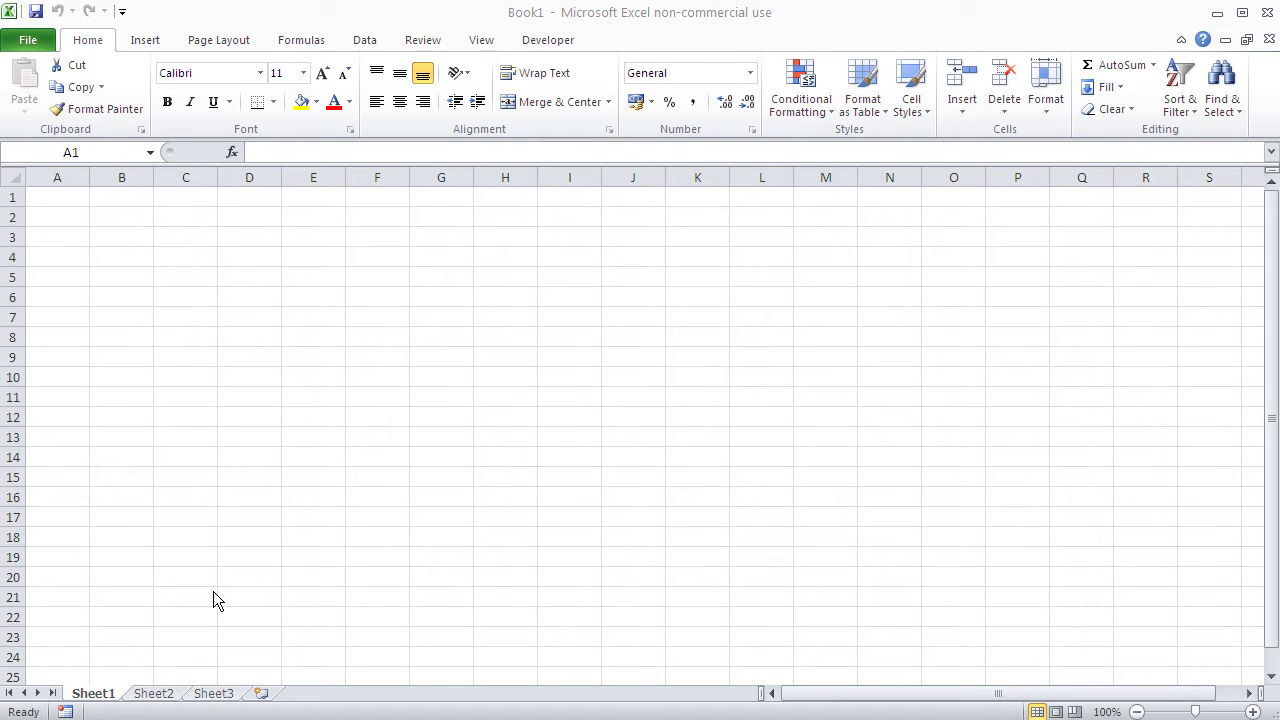
Step: Cycle through Sheet1, Sheet2 and Sheet3, finishing on the empty Sheet2
click(158, 692)
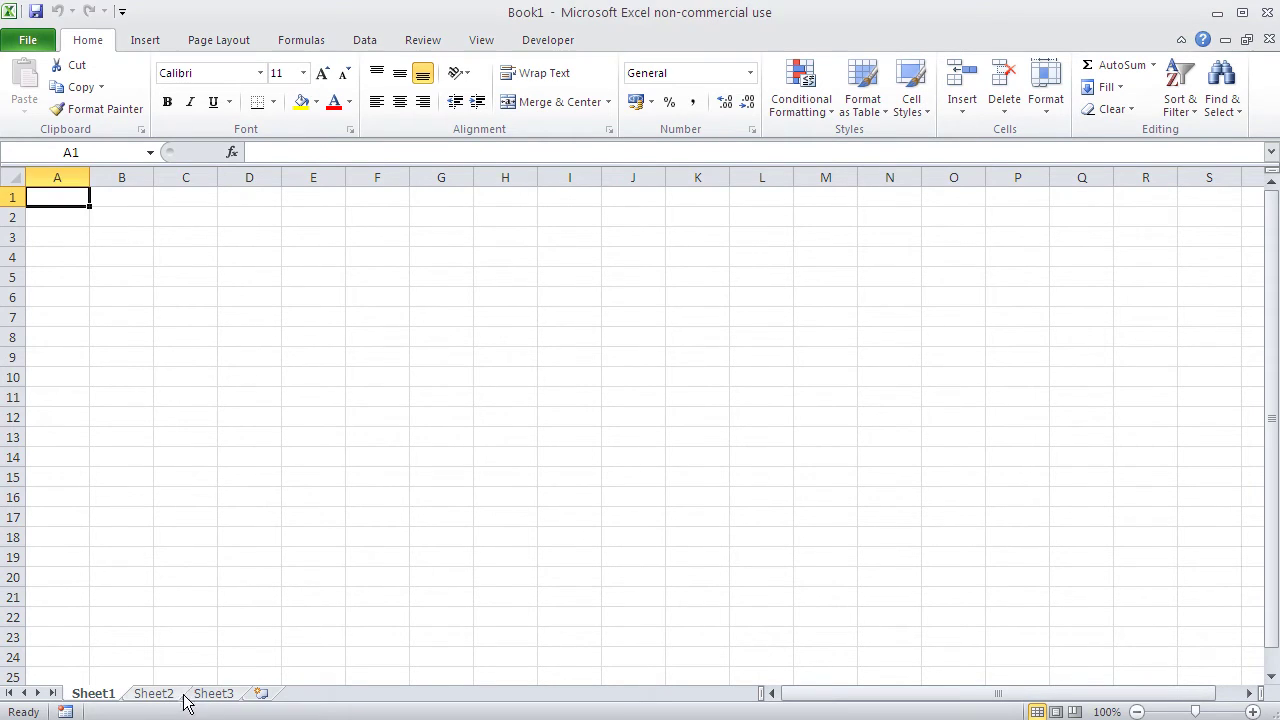
click(203, 694)
click(88, 695)
click(154, 696)
click(213, 695)
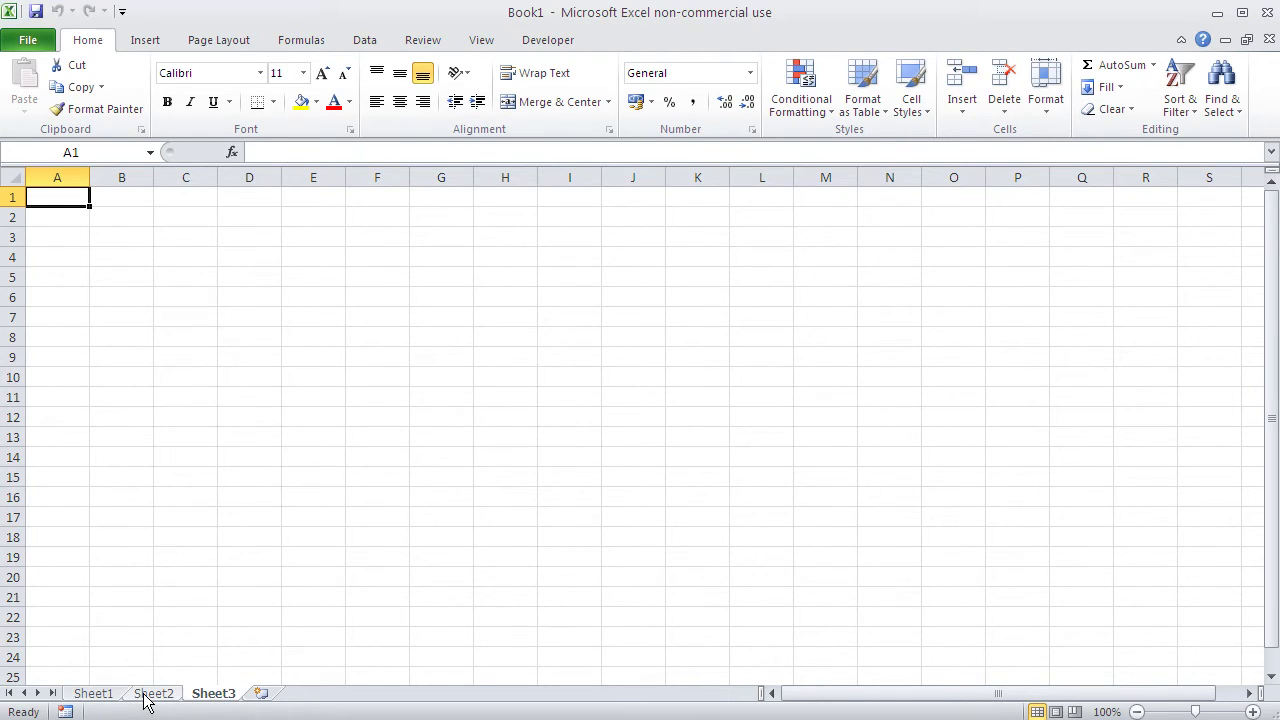
click(143, 697)
click(108, 696)
click(179, 697)
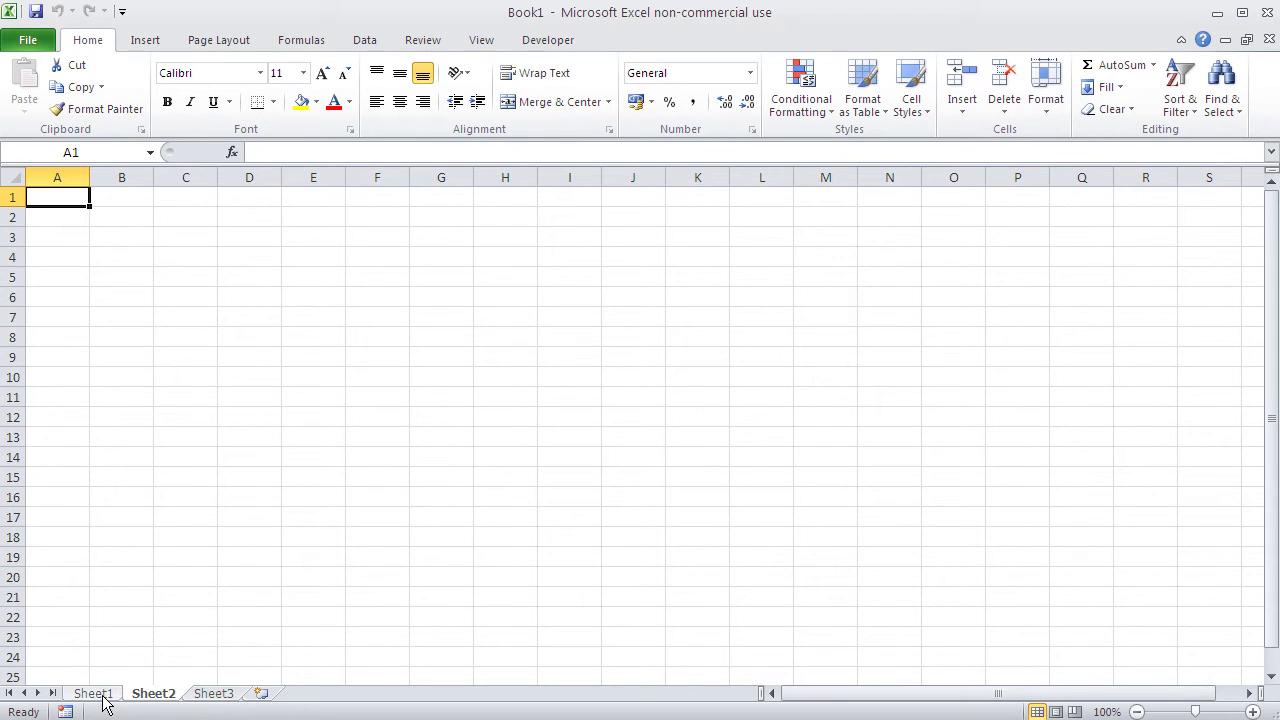
Step: Rename the Sheet1 tab to 'contacts'
double_click(93, 693)
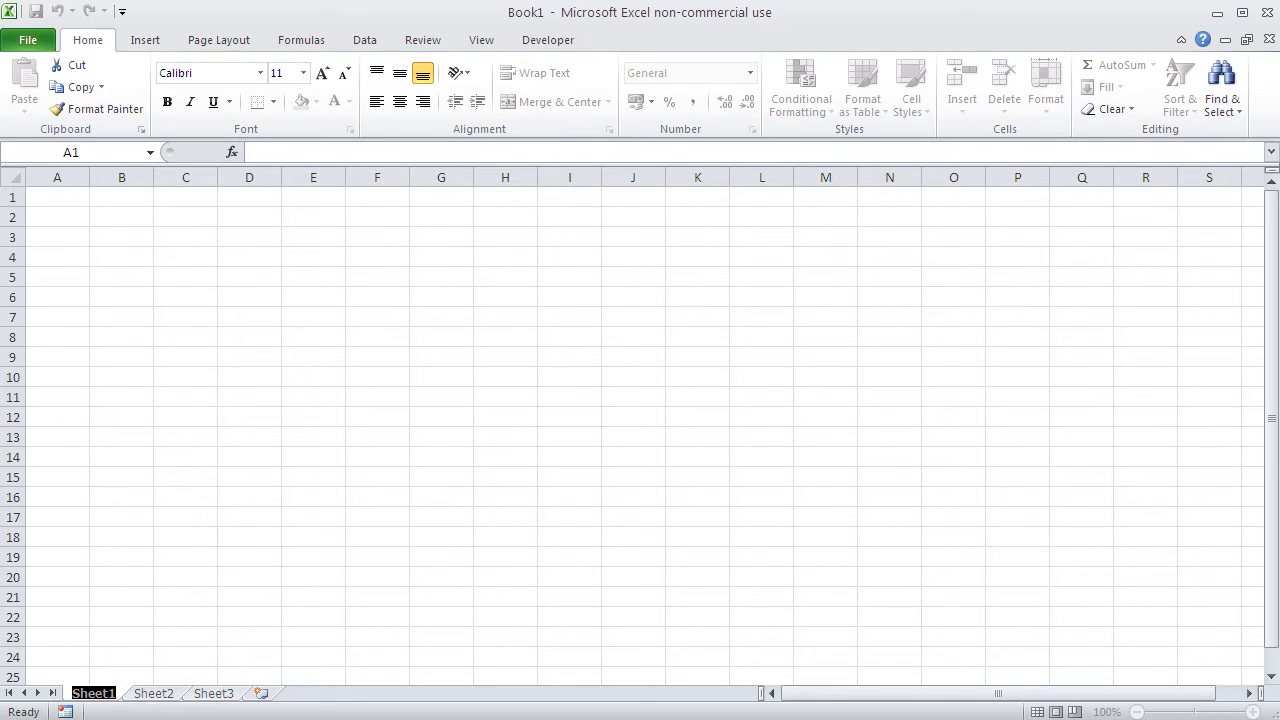
text(co)
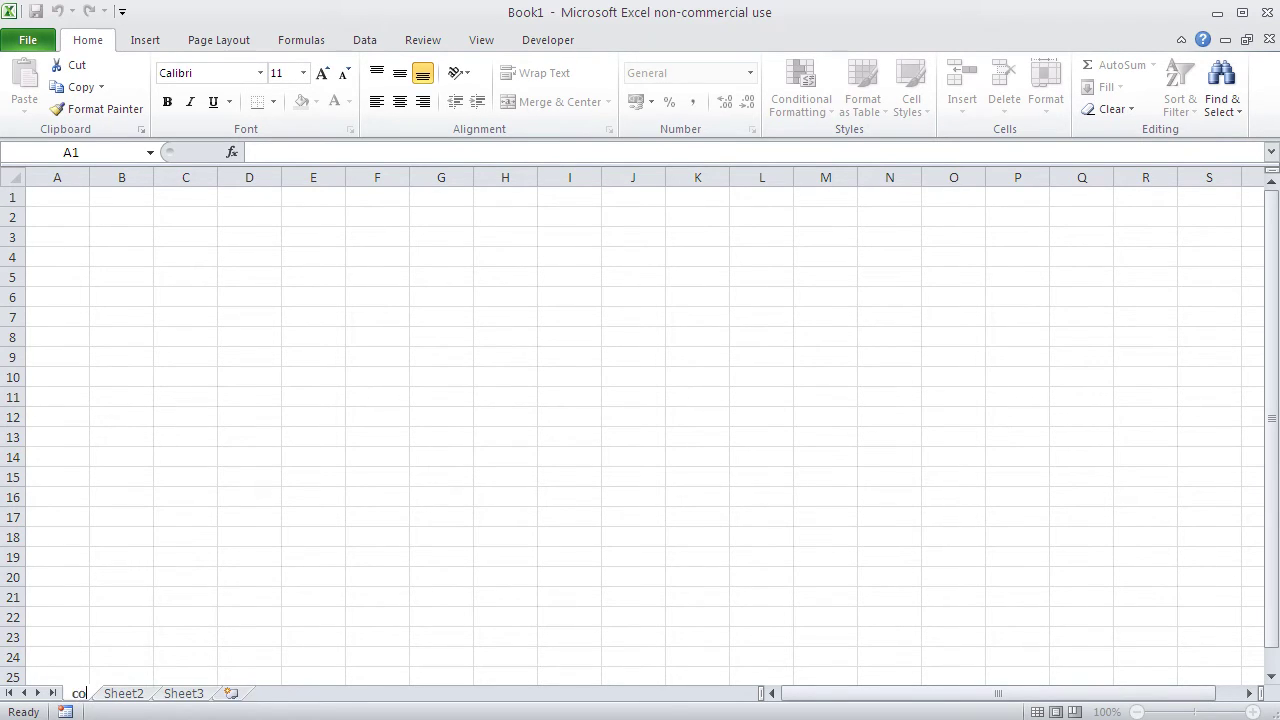
text(ntacts)
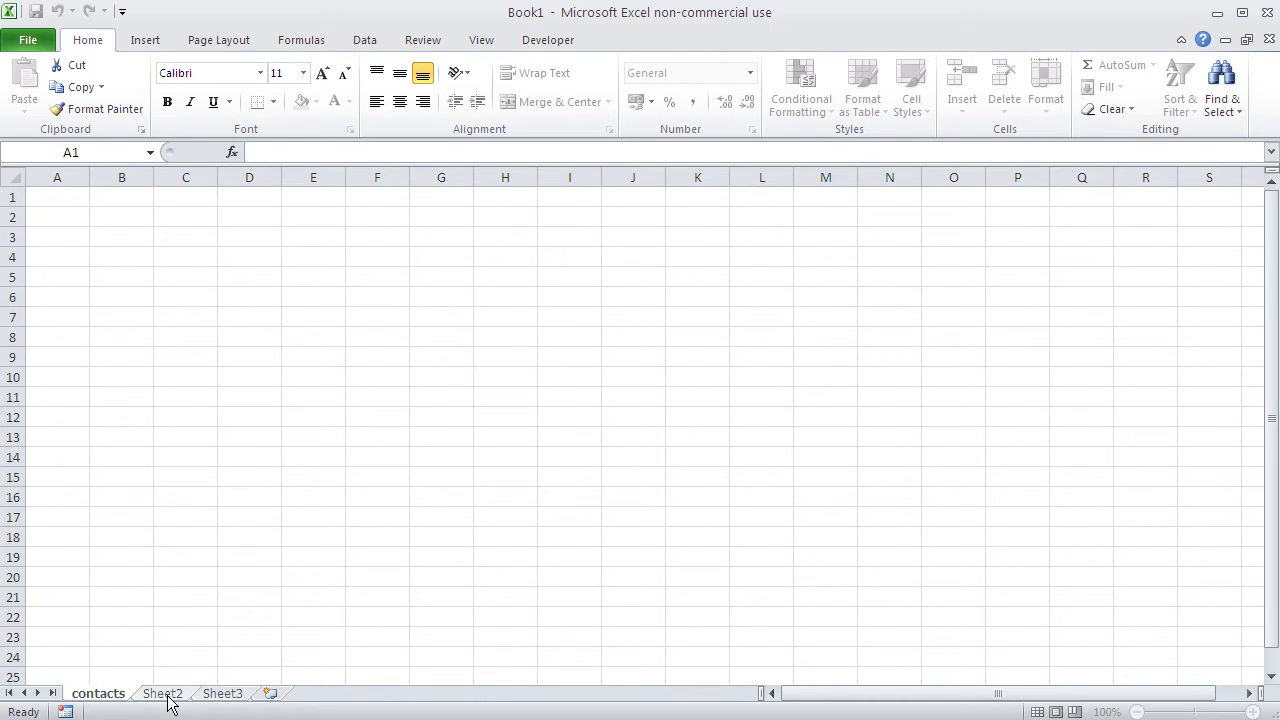
Step: Rename Sheet2 to 'groceries' from its tab menu, then return to the contacts sheet
click(165, 695)
right_click(167, 698)
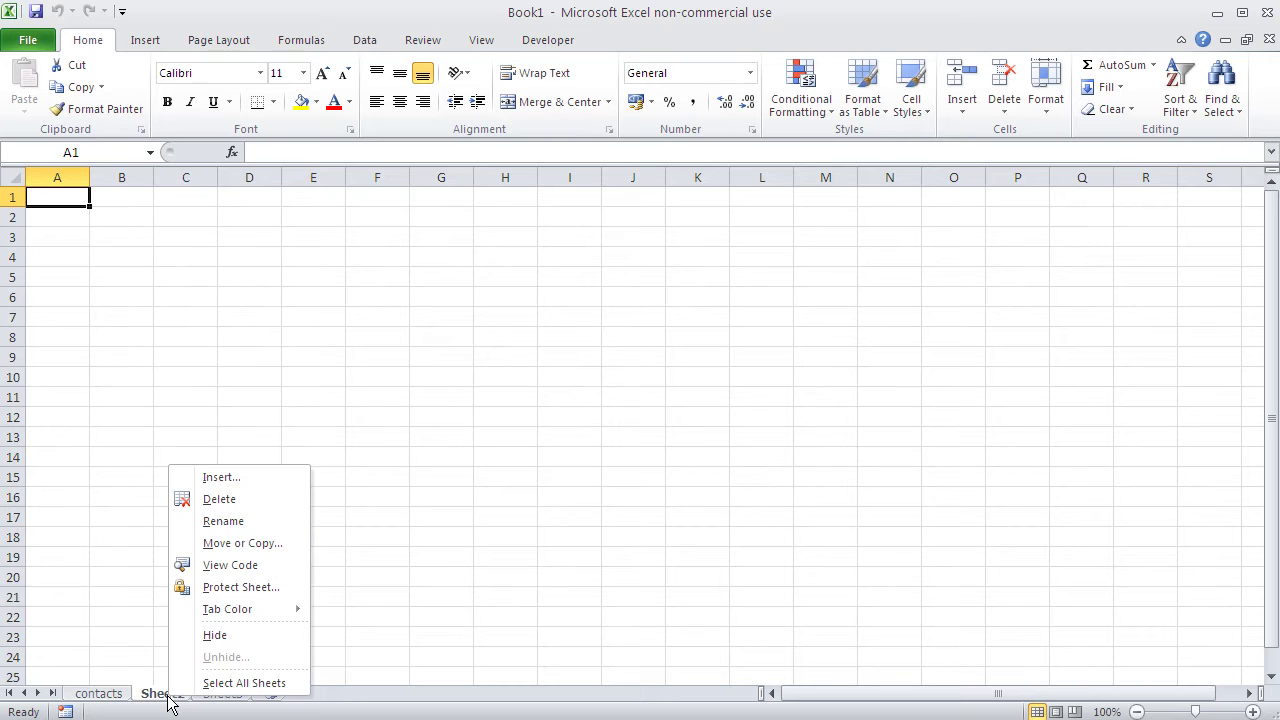
click(249, 526)
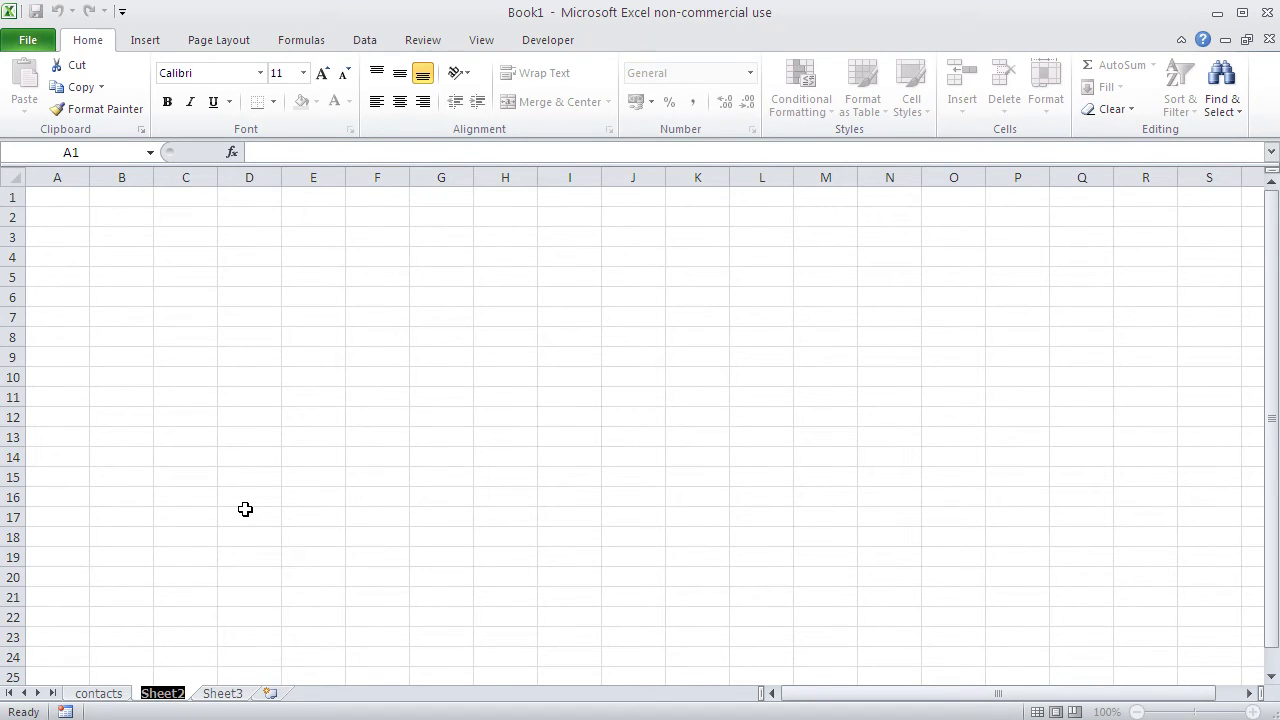
text(grod)
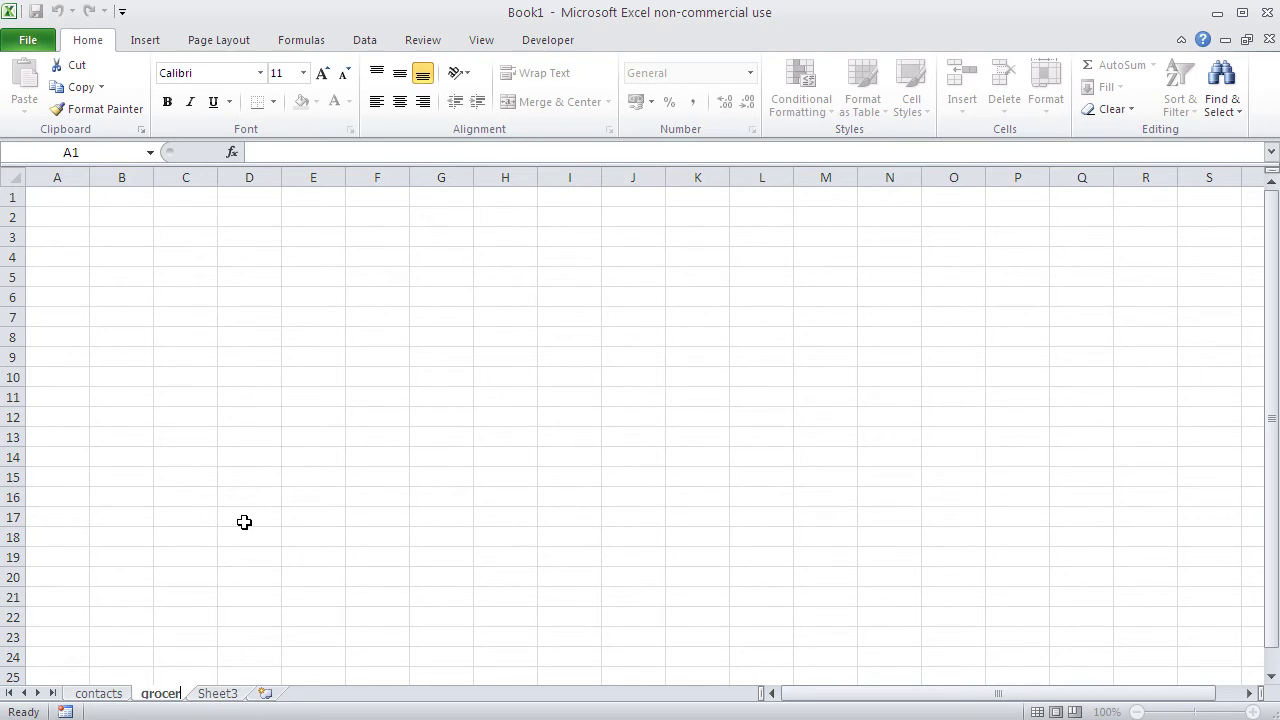
text(ies)
click(206, 537)
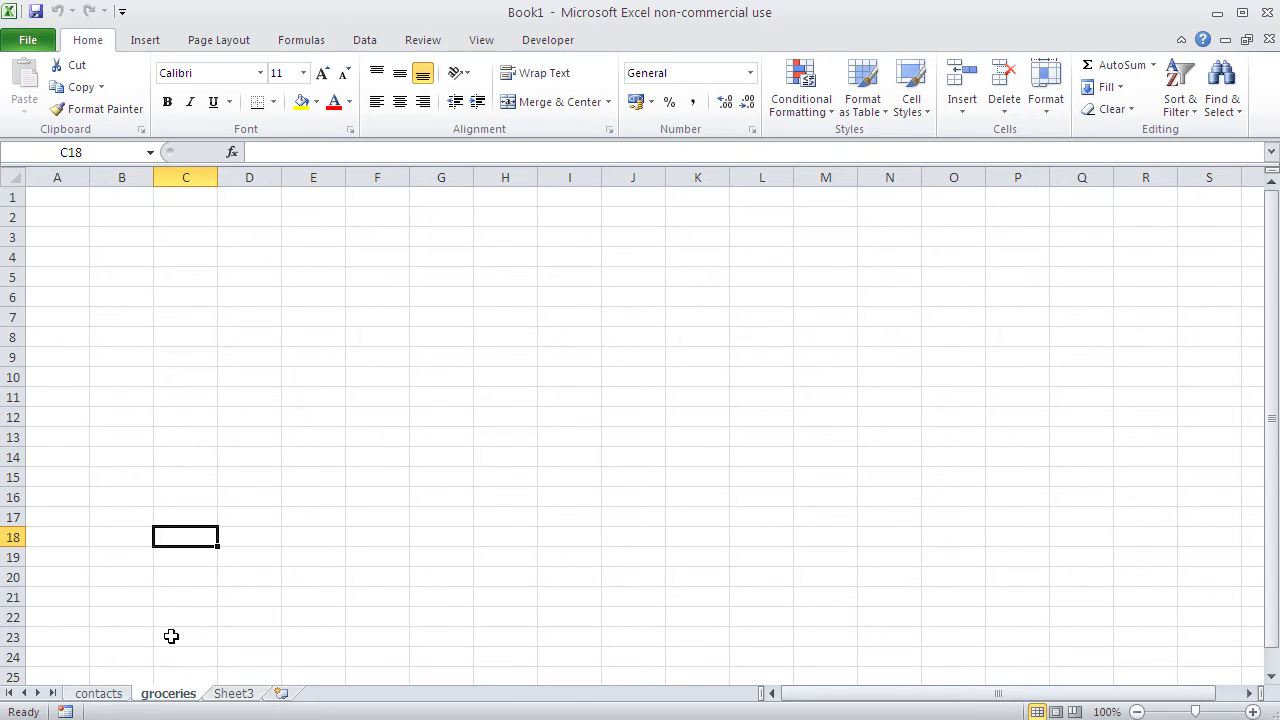
click(100, 696)
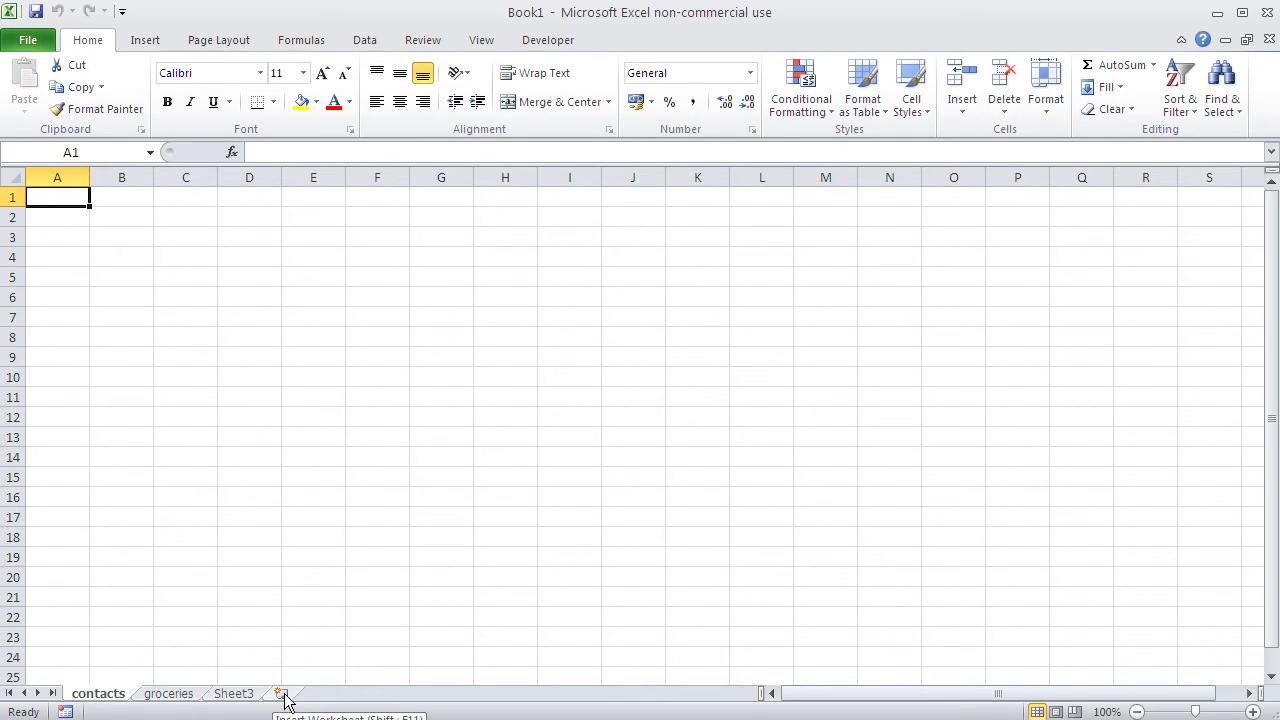
Step: Insert fifteen blank worksheets, Sheet4 through Sheet18, ending on Sheet18
click(284, 696)
click(338, 696)
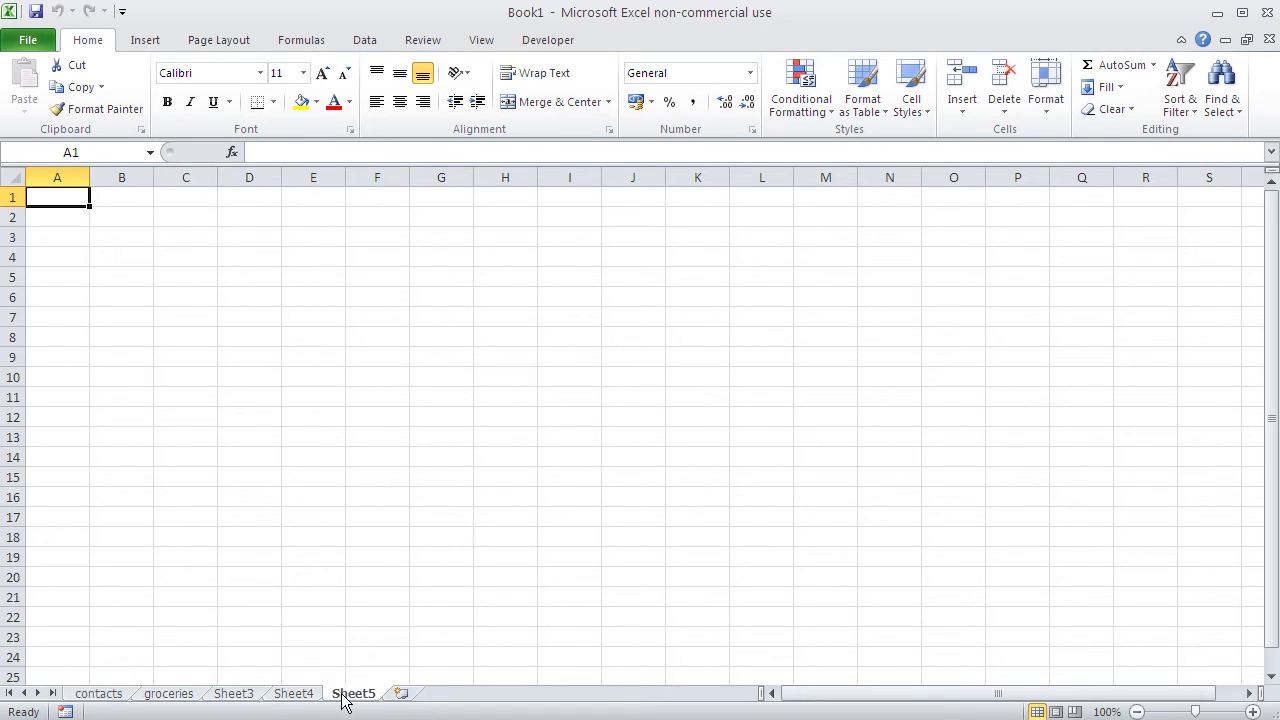
click(401, 694)
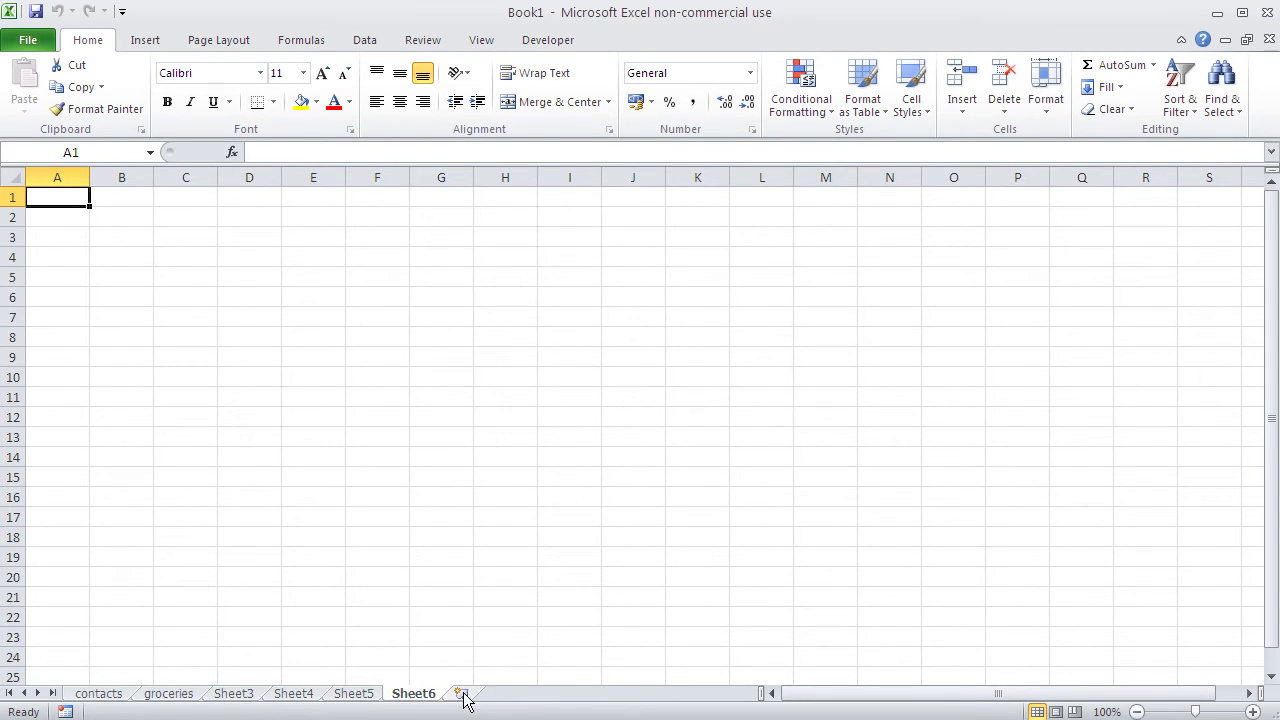
click(463, 695)
click(521, 697)
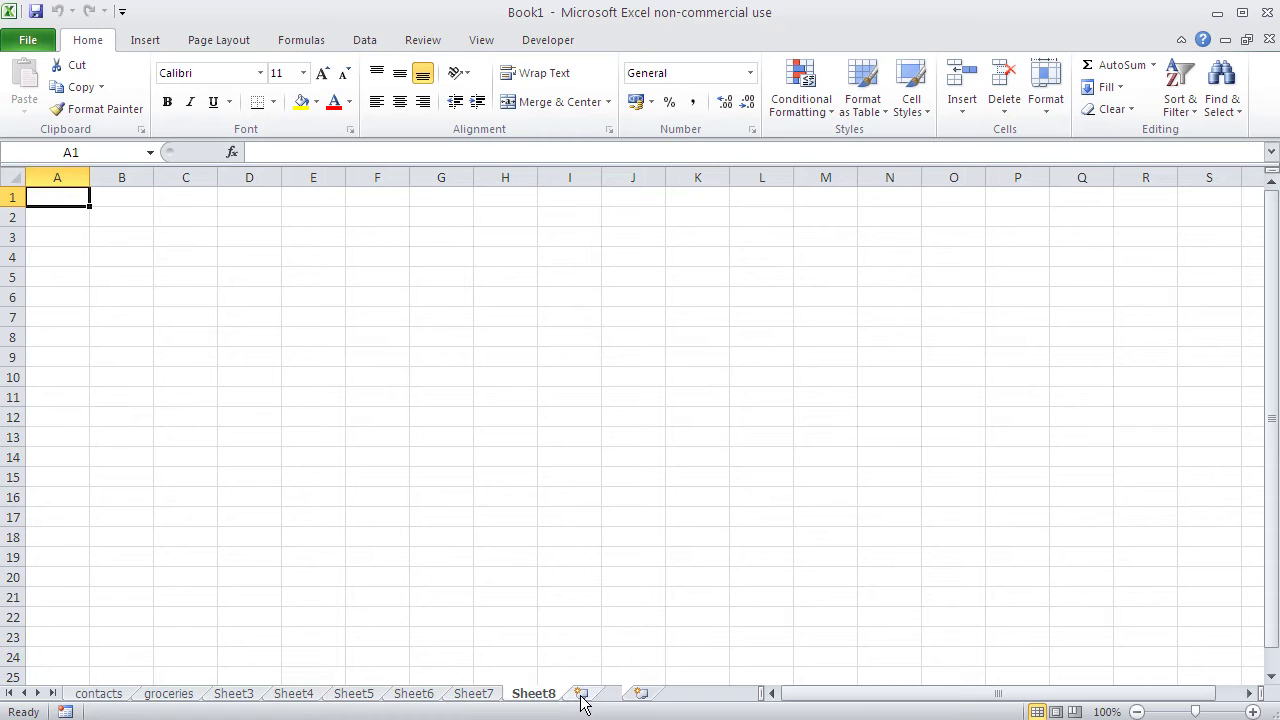
click(583, 699)
click(643, 697)
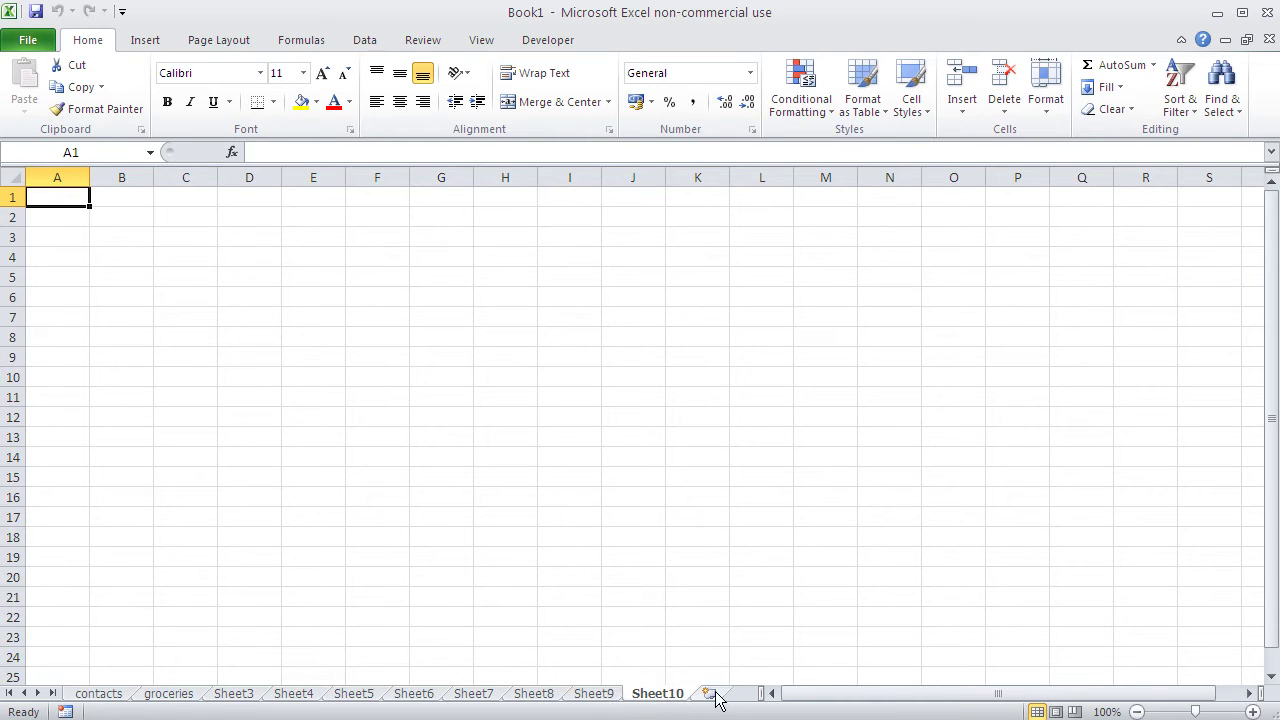
click(714, 697)
click(717, 697)
click(718, 697)
click(720, 697)
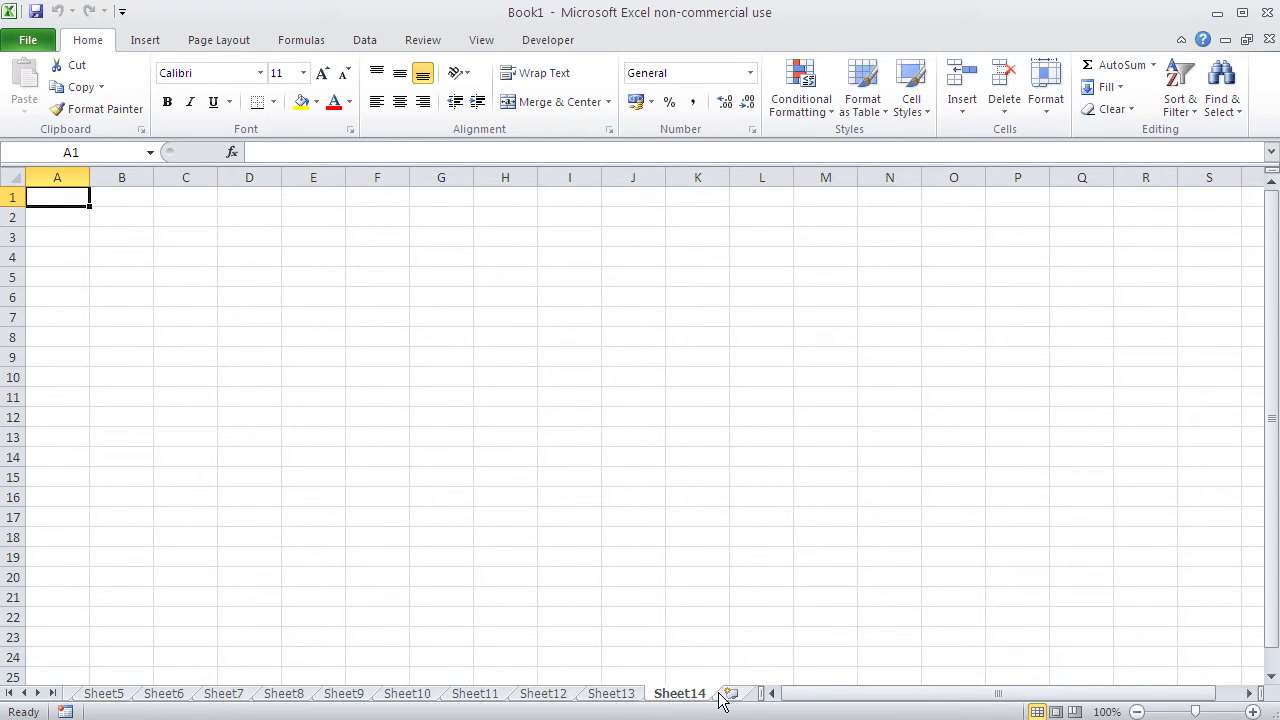
click(722, 698)
click(686, 697)
click(691, 697)
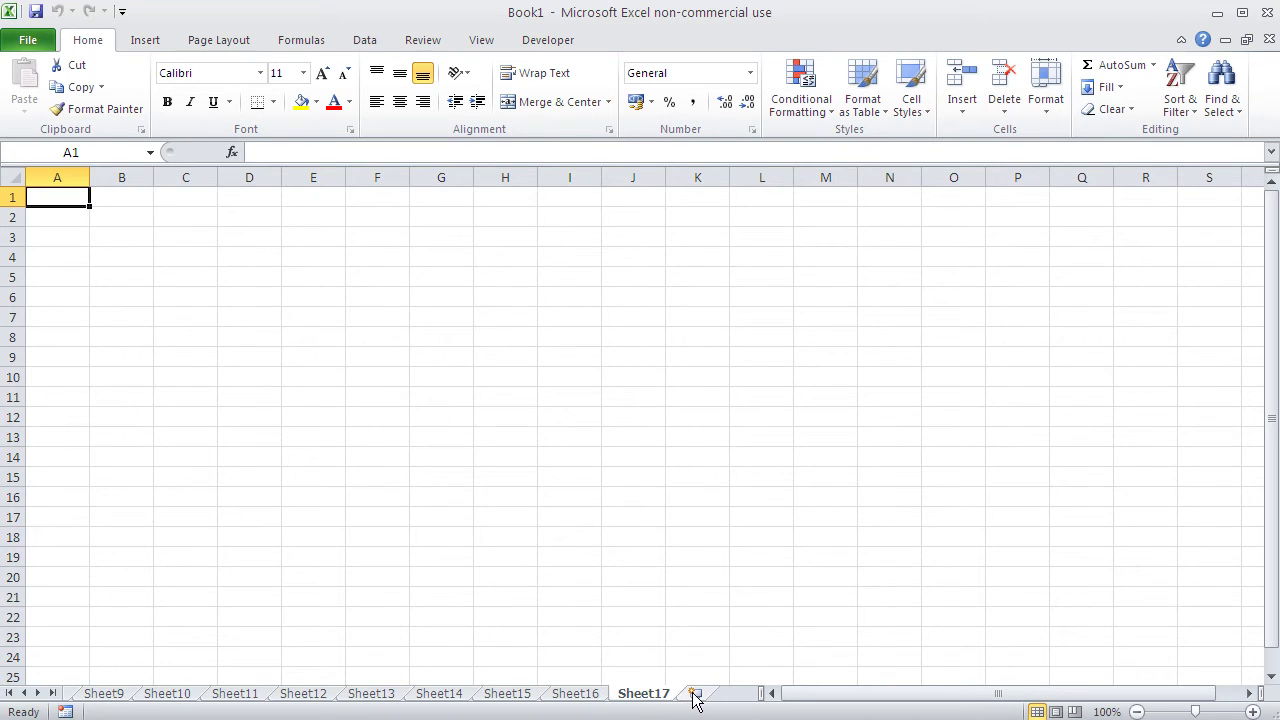
click(700, 697)
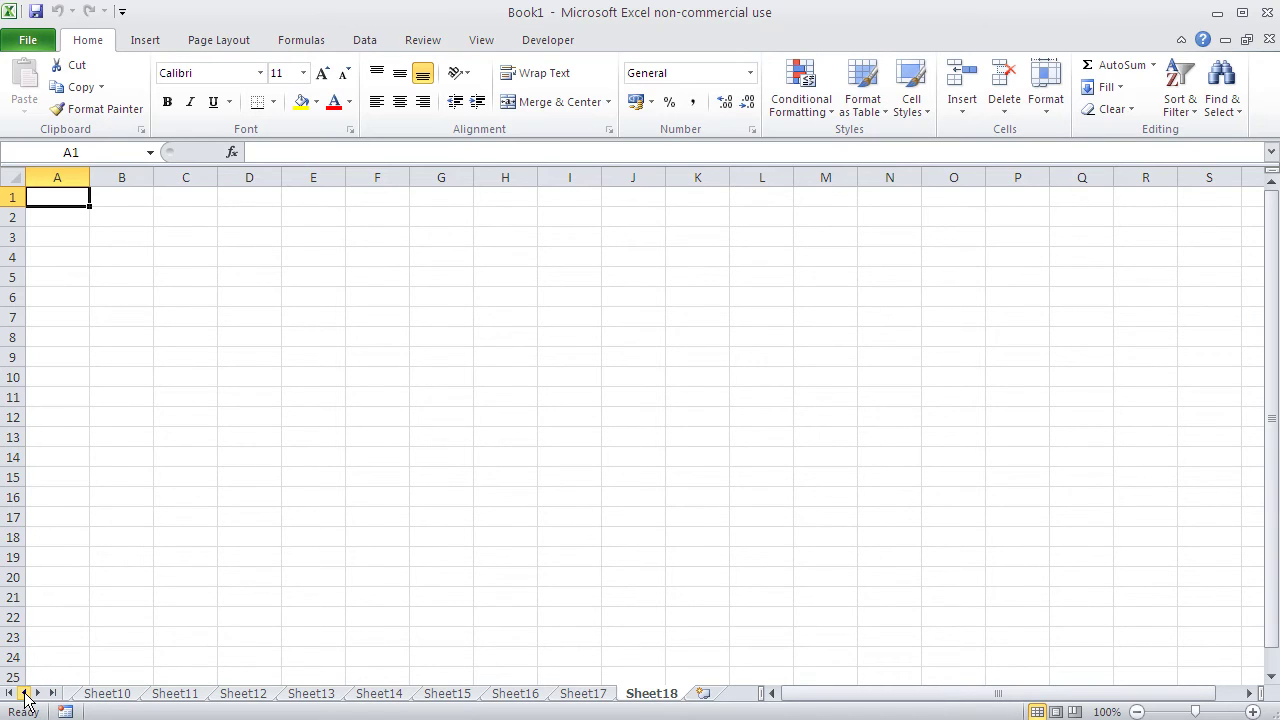
click(24, 693)
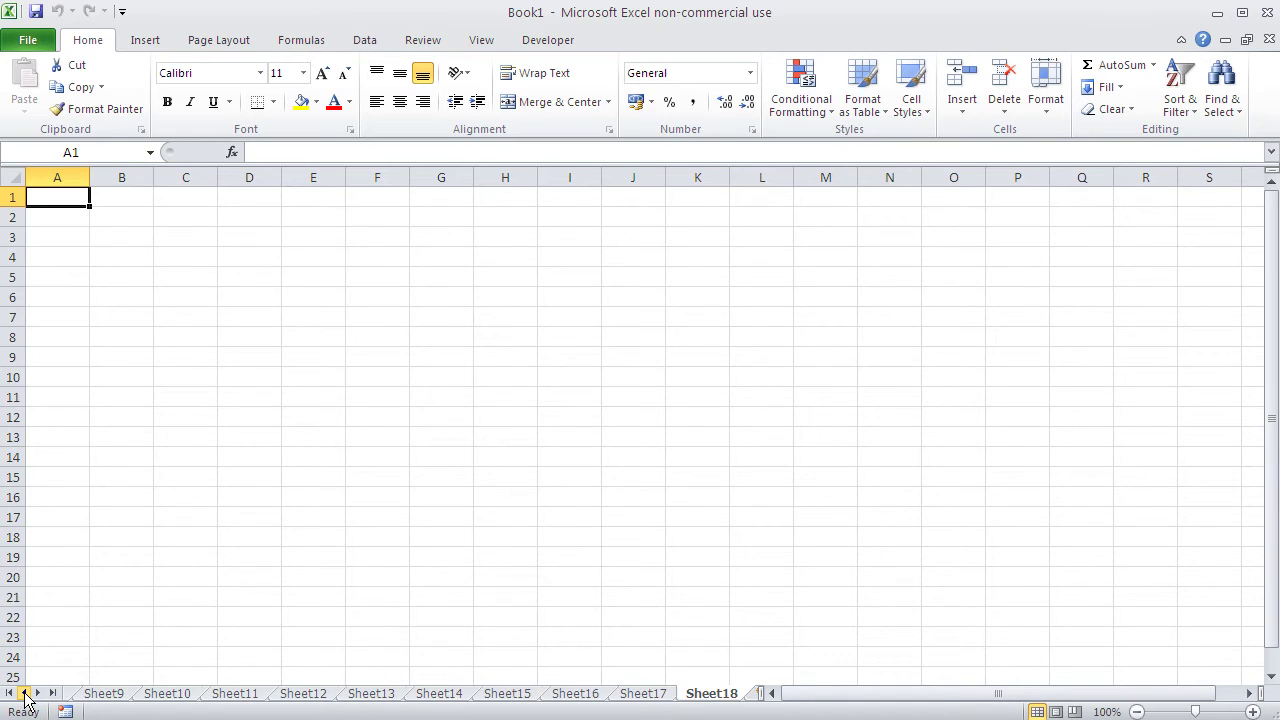
click(24, 693)
click(24, 693)
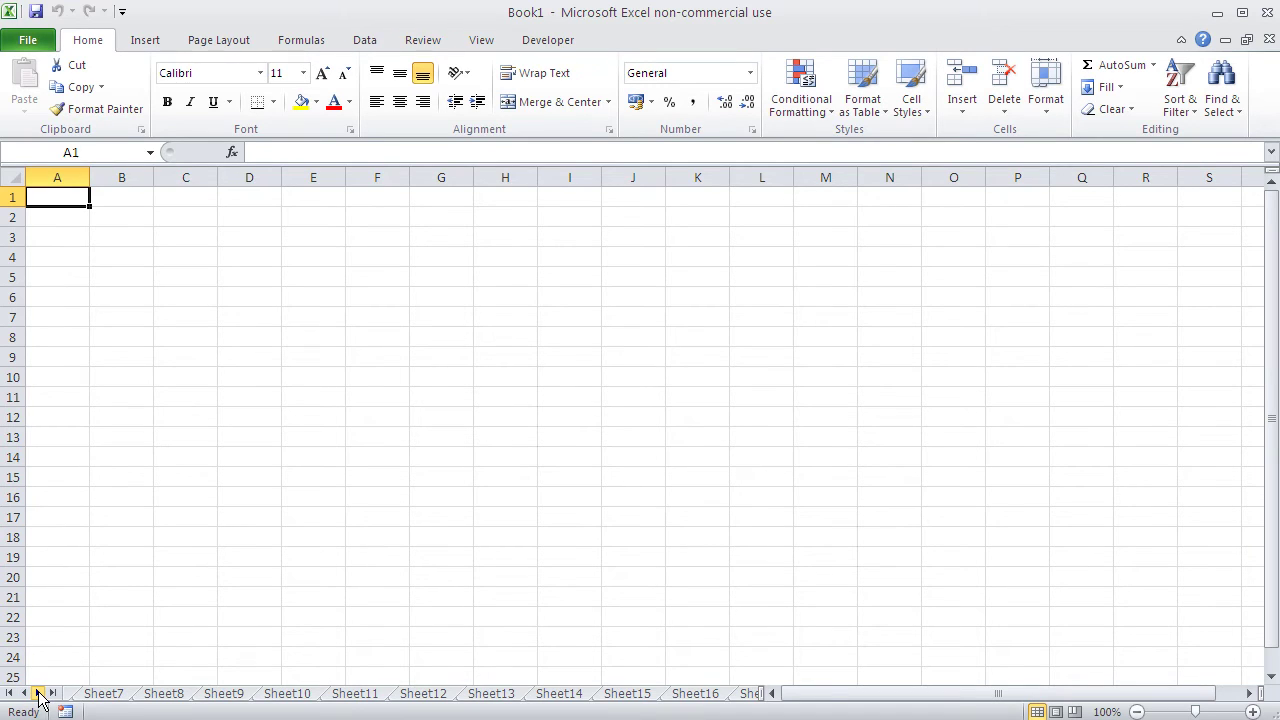
click(38, 693)
click(38, 693)
click(38, 693)
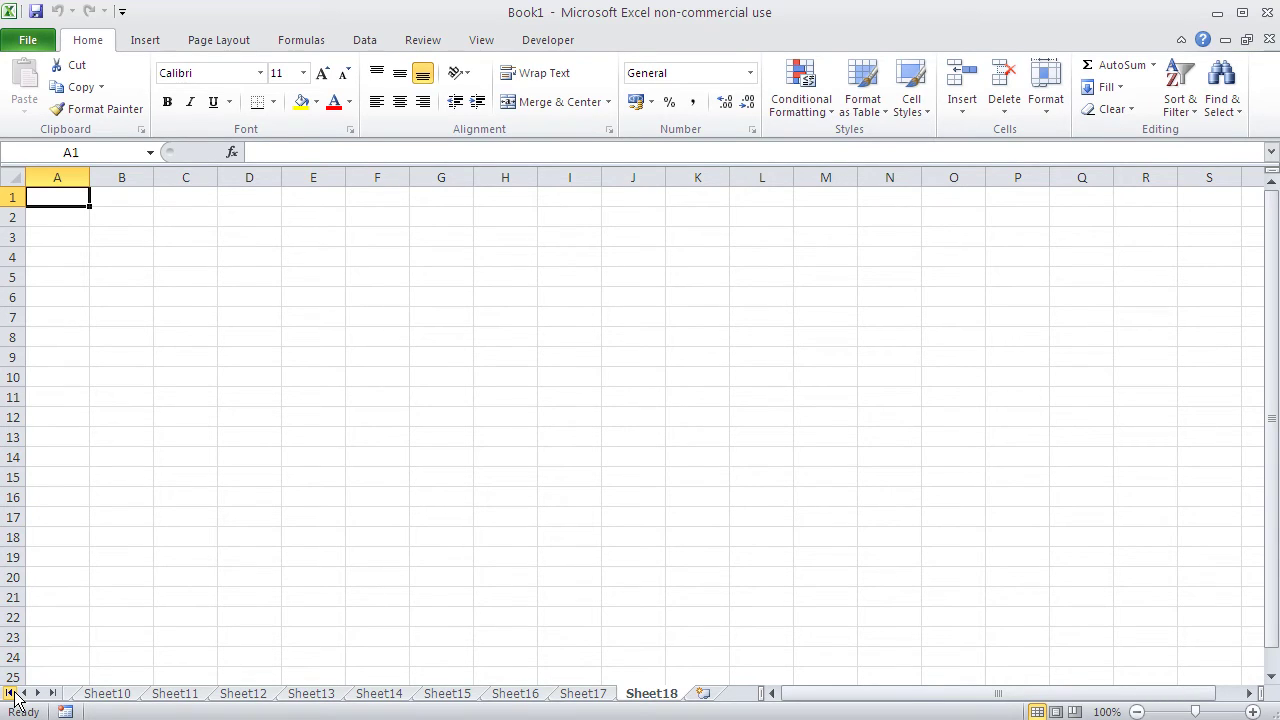
click(9, 693)
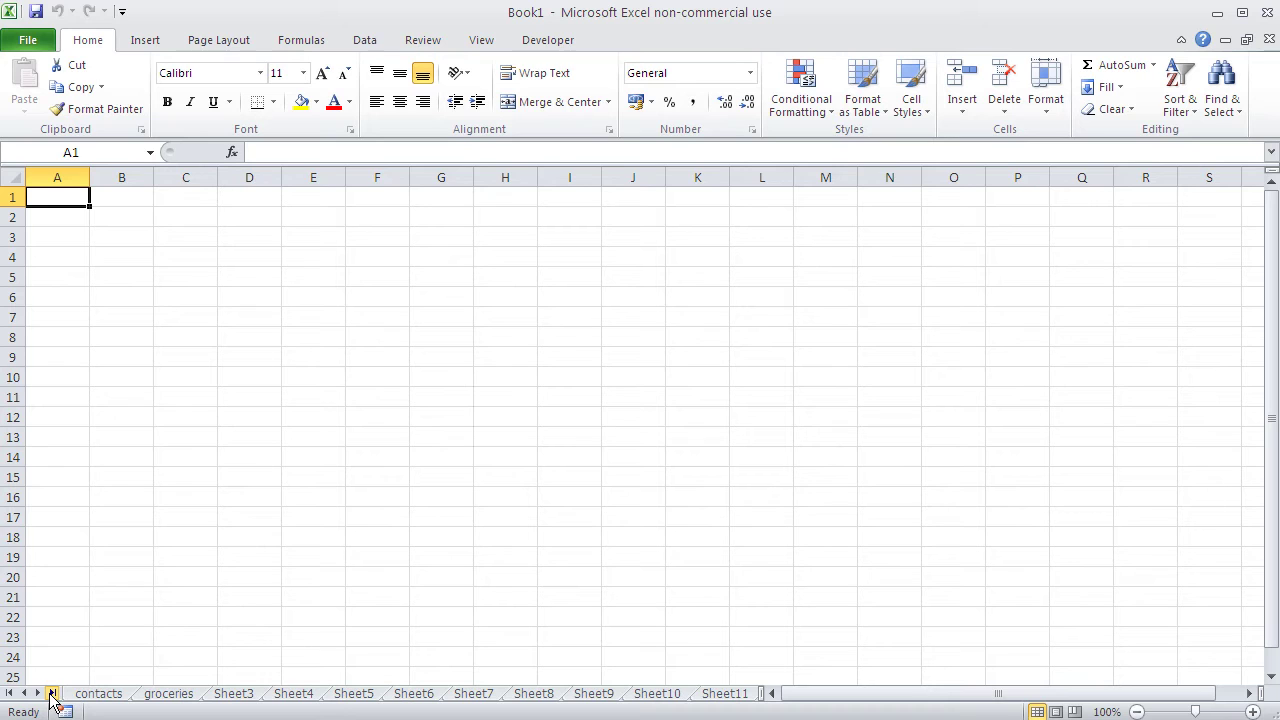
click(52, 693)
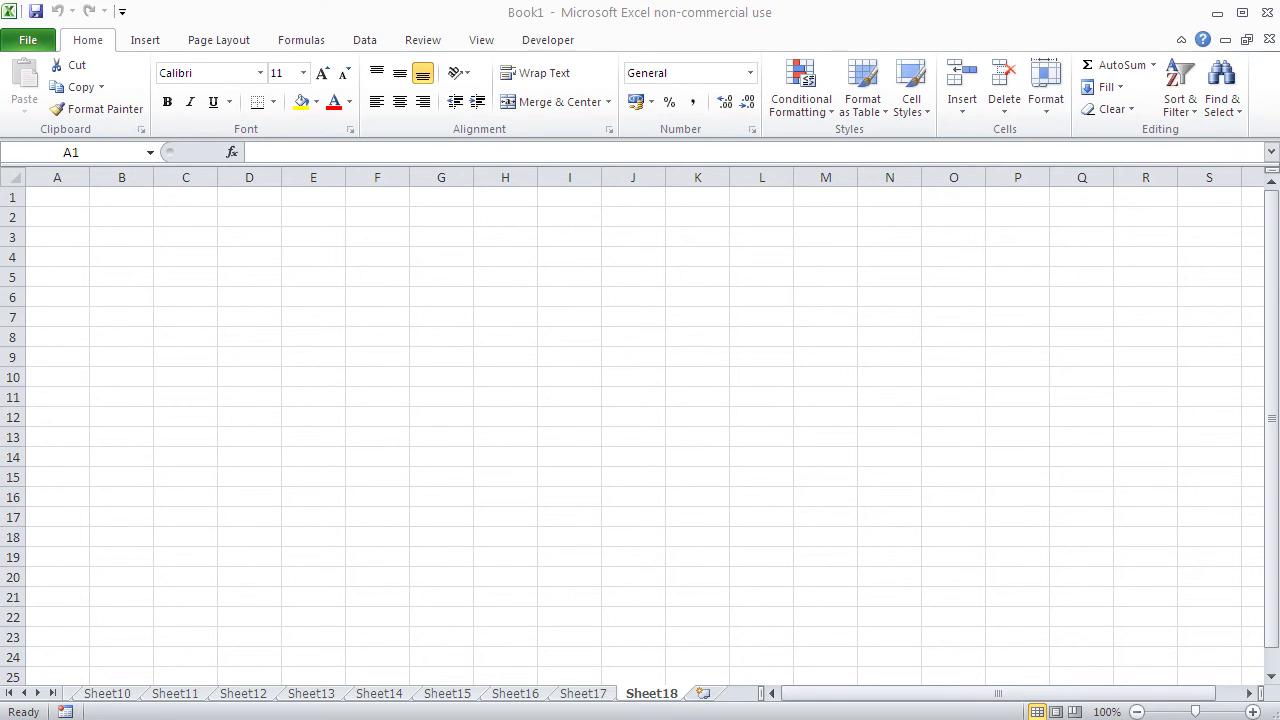
Step: Drag the sheet-tab split bar back and forth to resize the tab area
click(918, 701)
drag(983, 701, 1033, 701)
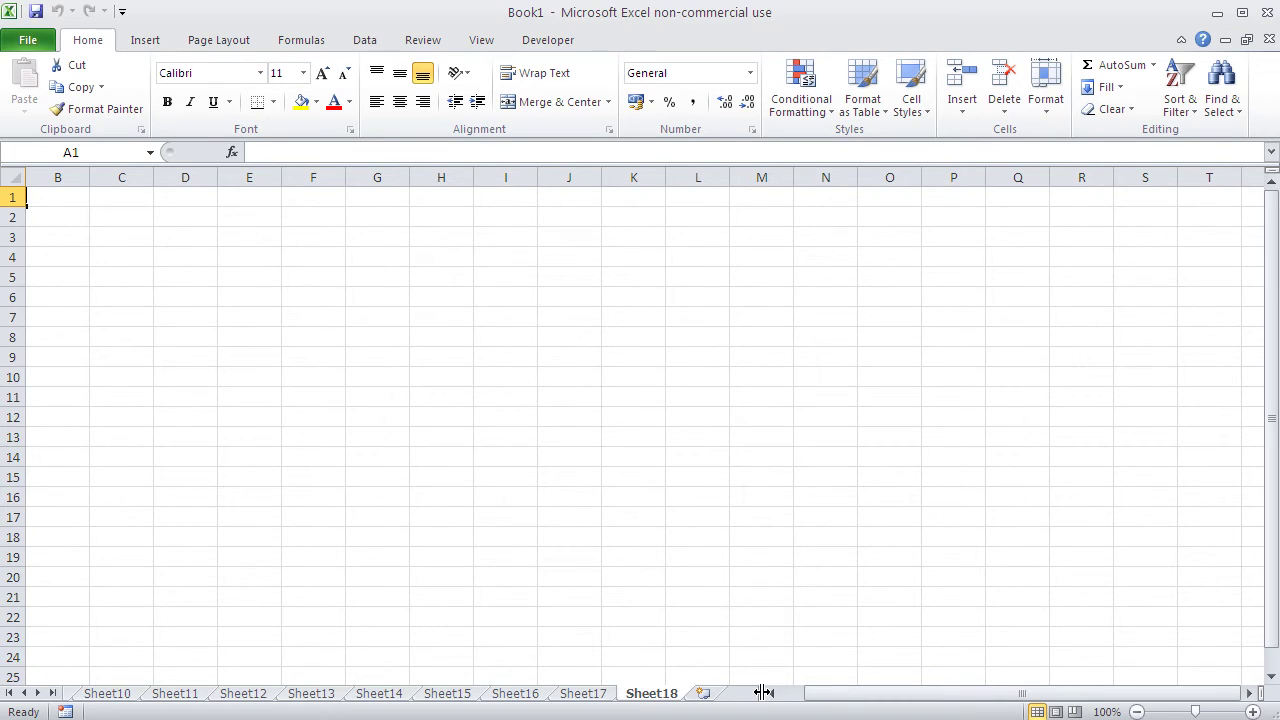
drag(763, 692, 350, 690)
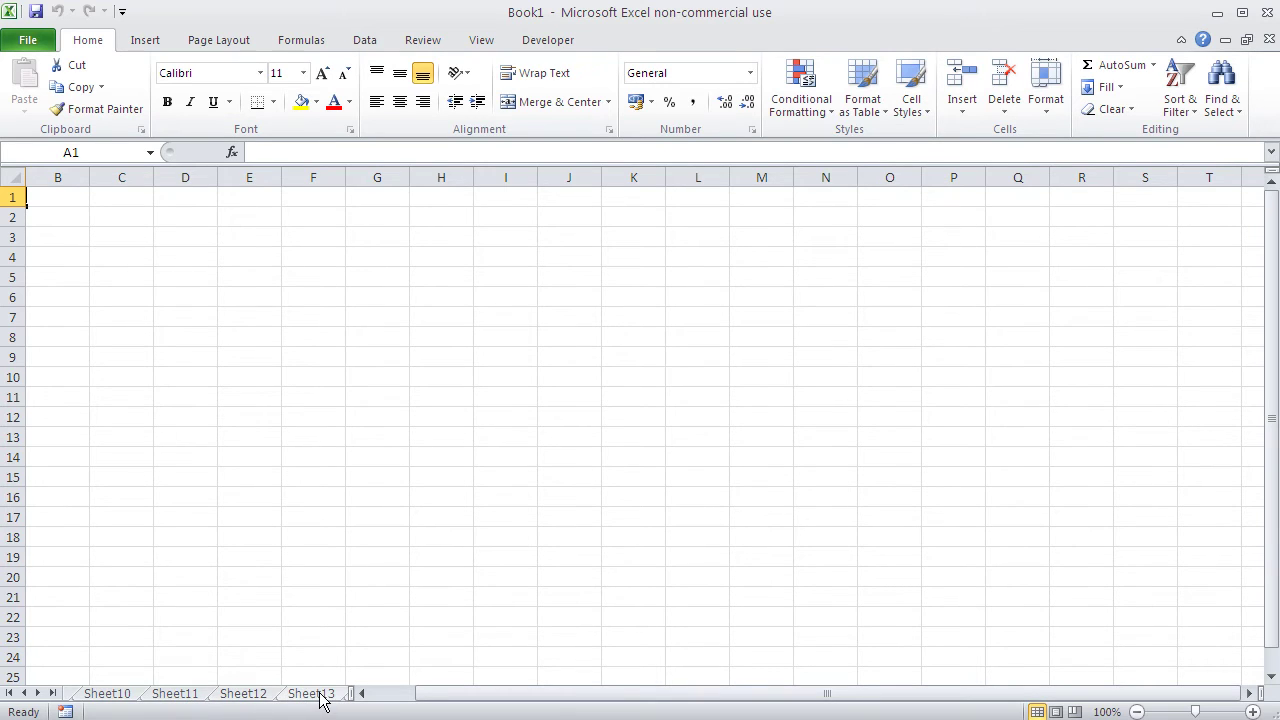
drag(348, 693, 880, 694)
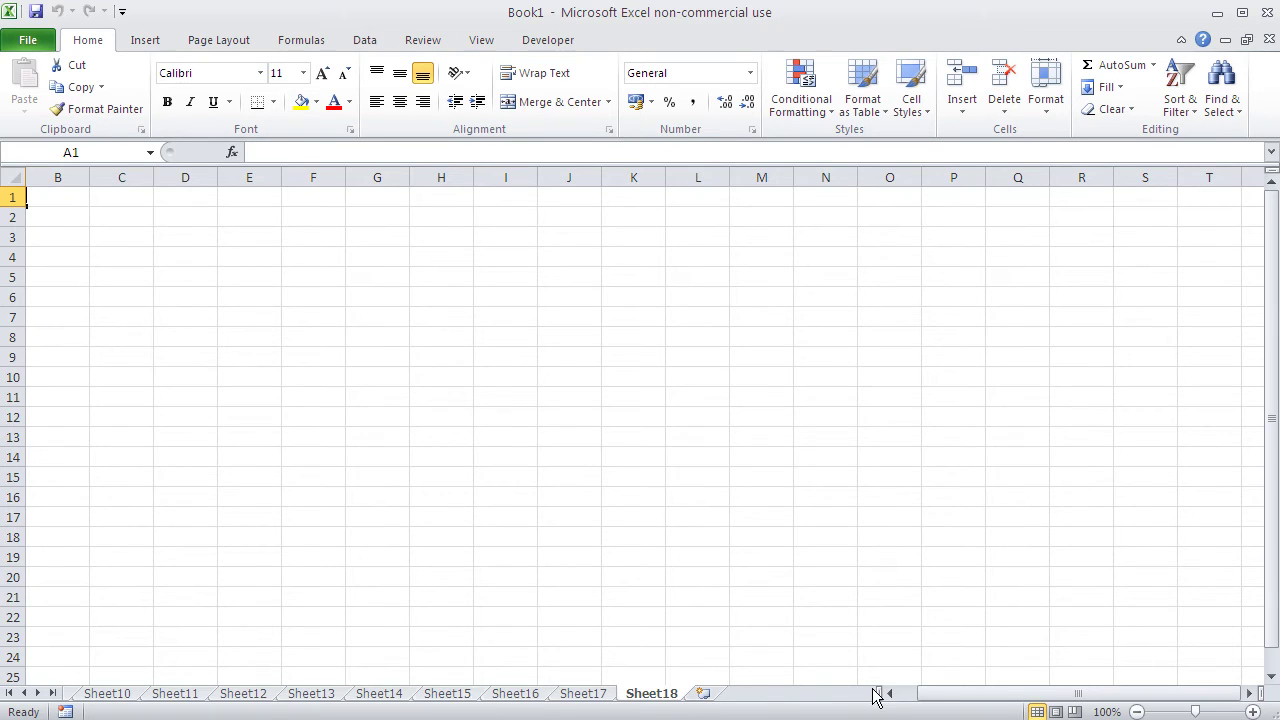
drag(880, 692, 216, 698)
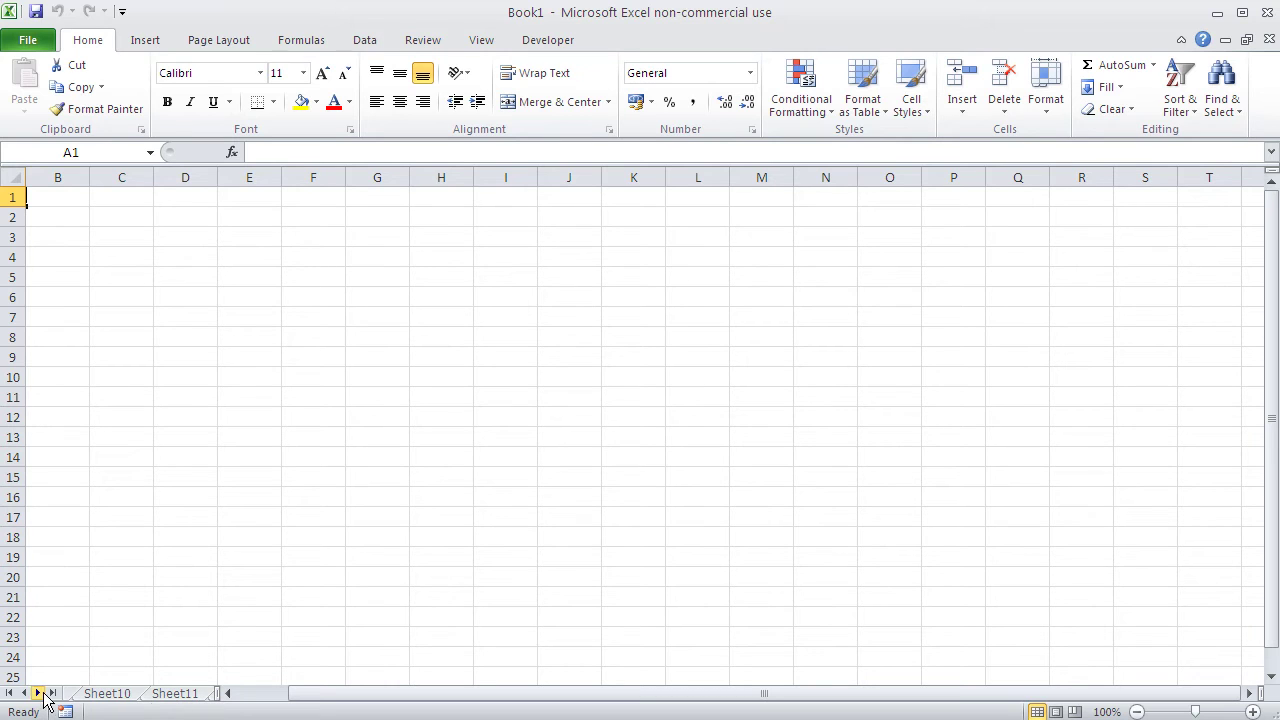
Step: Scroll through the sheet tabs and leave the tab area widened to show Sheet7–Sheet18
click(38, 693)
click(38, 693)
click(38, 693)
click(38, 693)
click(38, 693)
drag(216, 693, 870, 692)
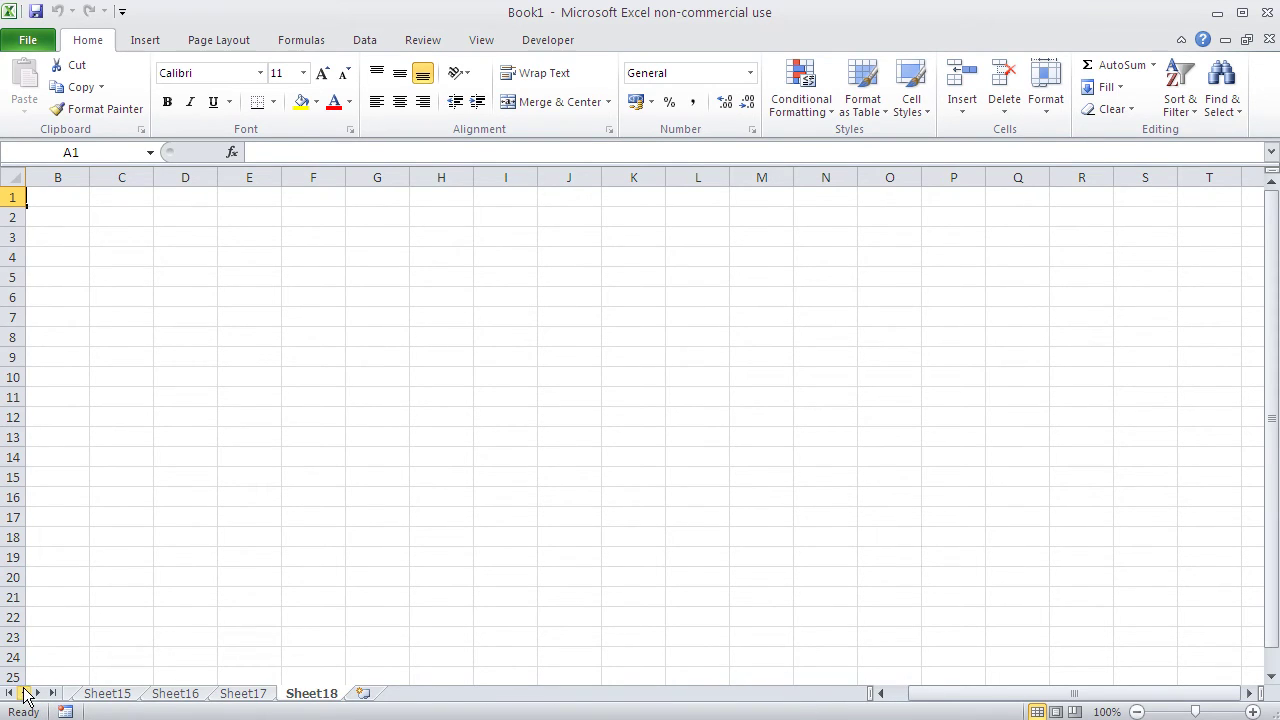
click(24, 693)
click(24, 693)
click(24, 693)
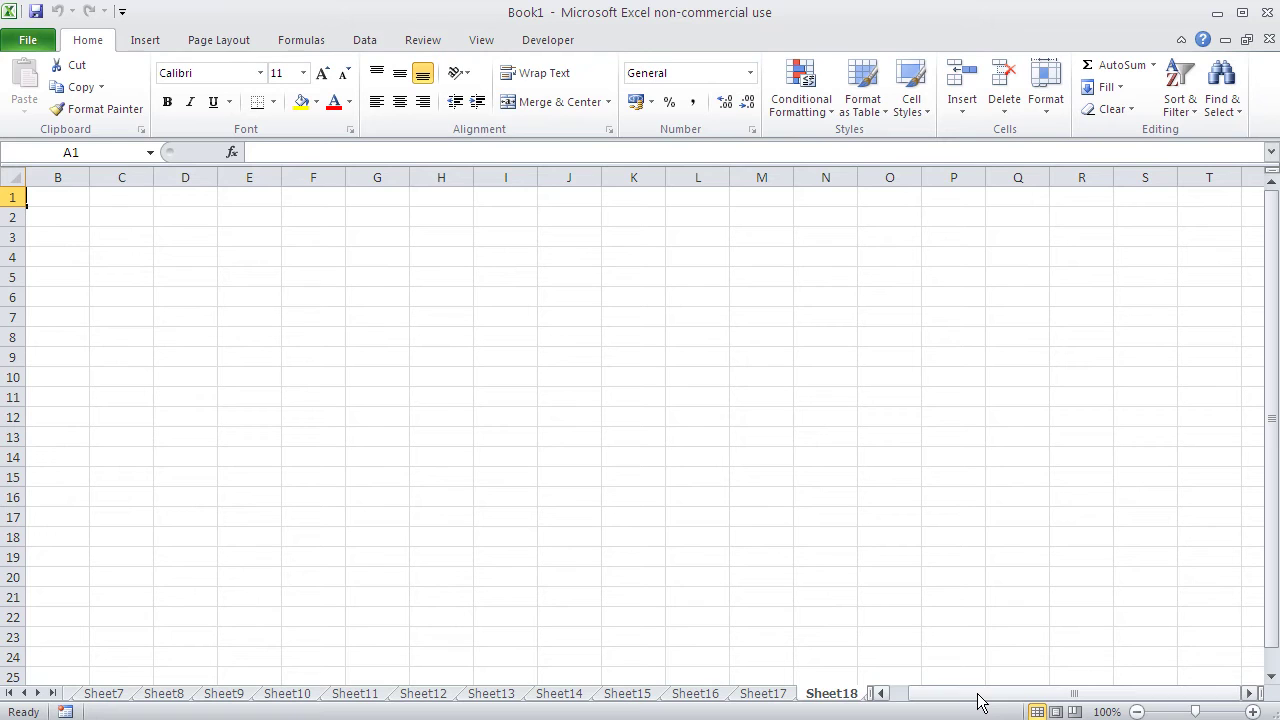
Step: Delete Sheet10 and Sheet11 through their tab context menus
right_click(292, 692)
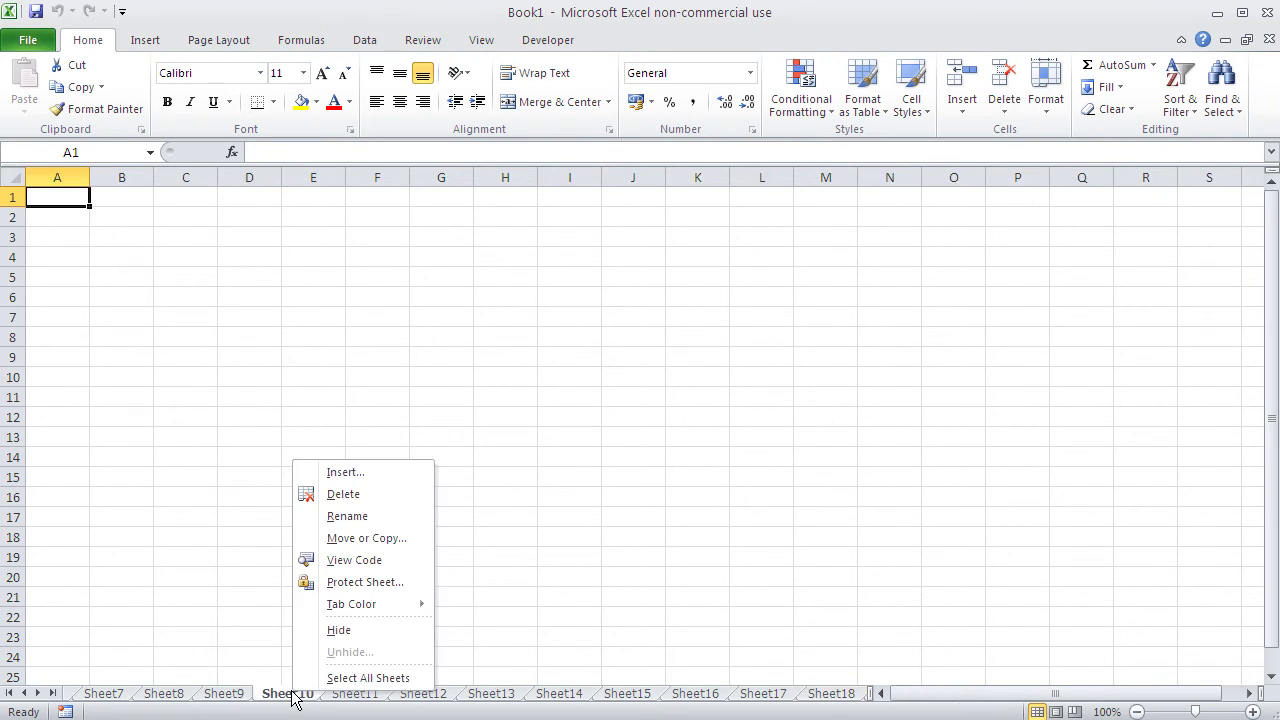
click(343, 494)
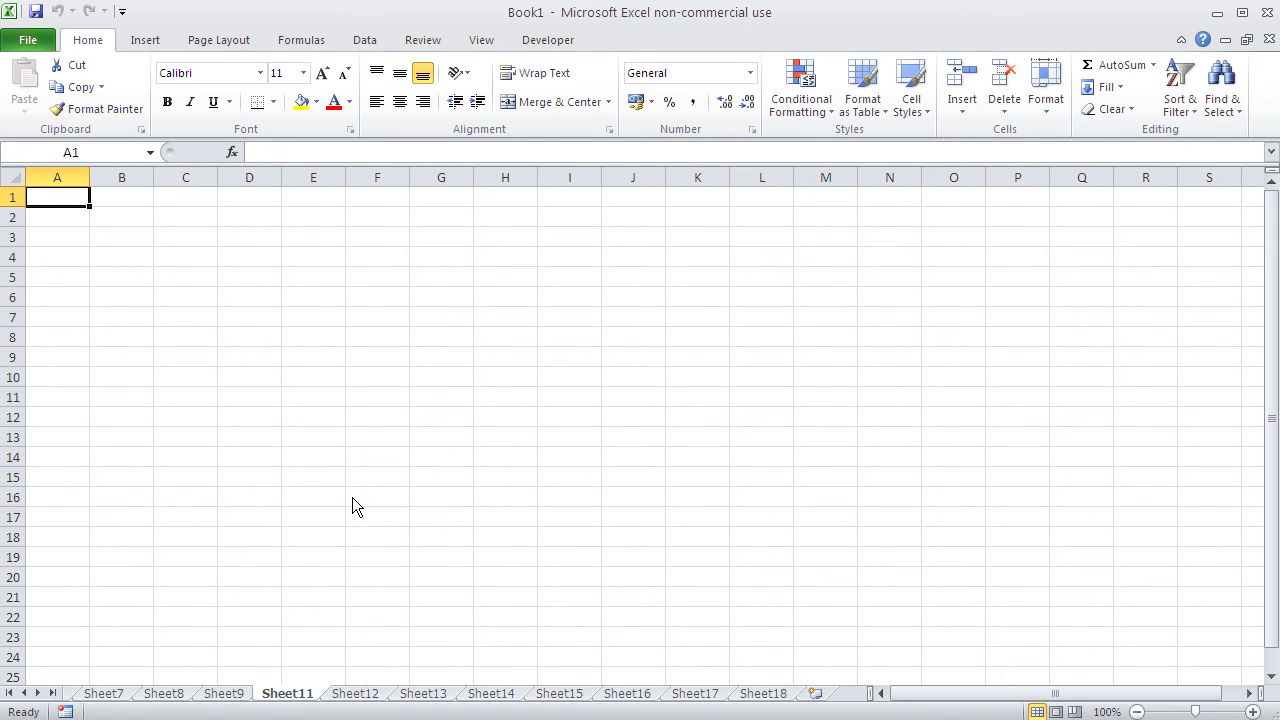
right_click(304, 693)
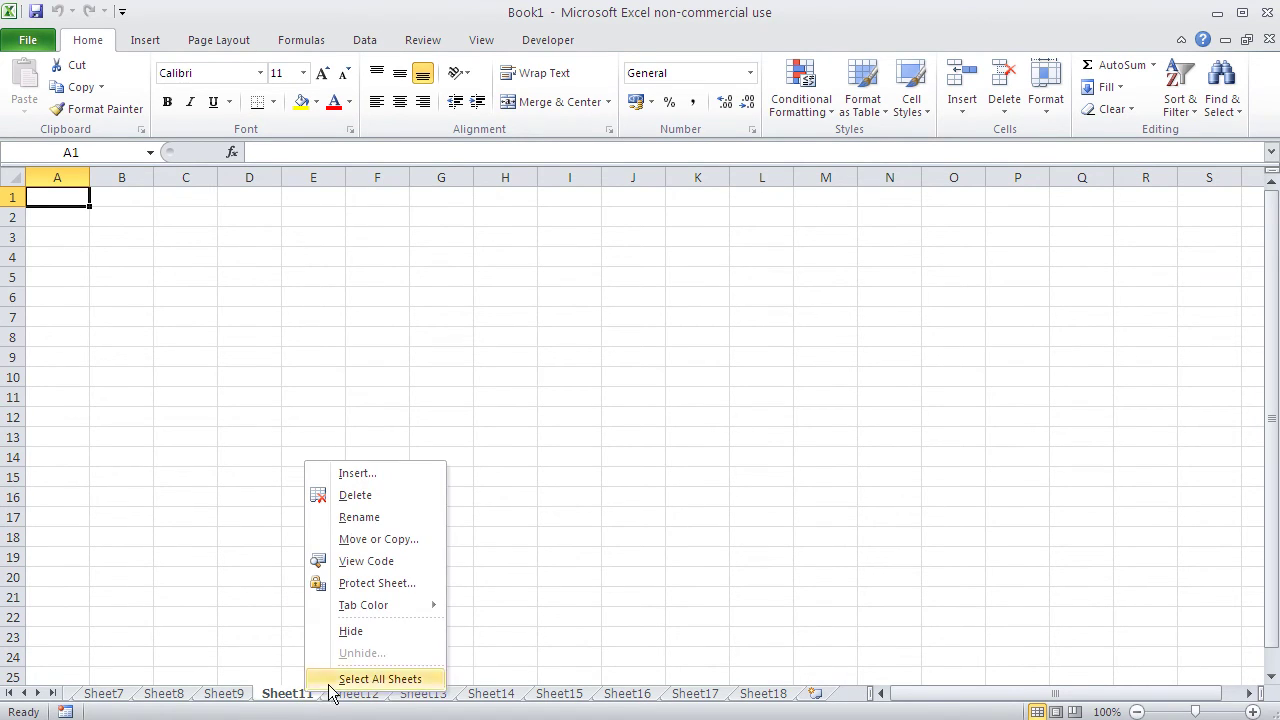
click(389, 501)
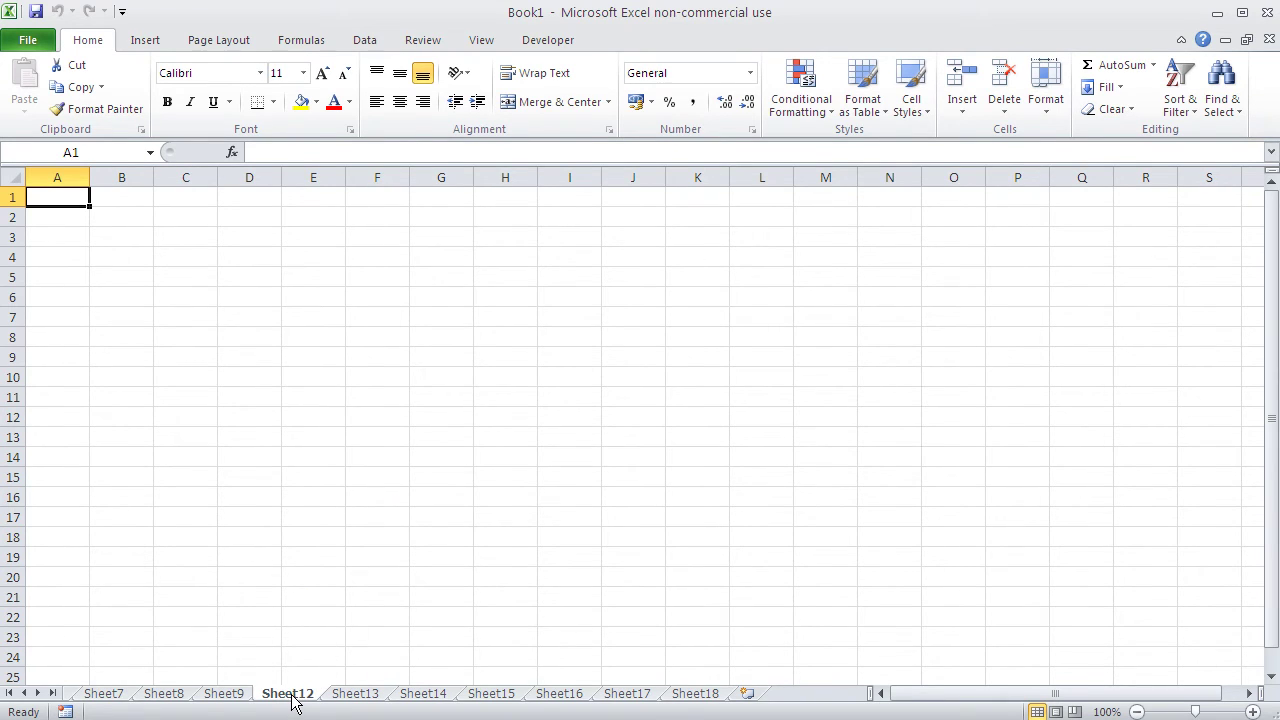
Step: Delete Sheet12 and Sheet13 with the Home tab's Delete Sheet command
click(1005, 105)
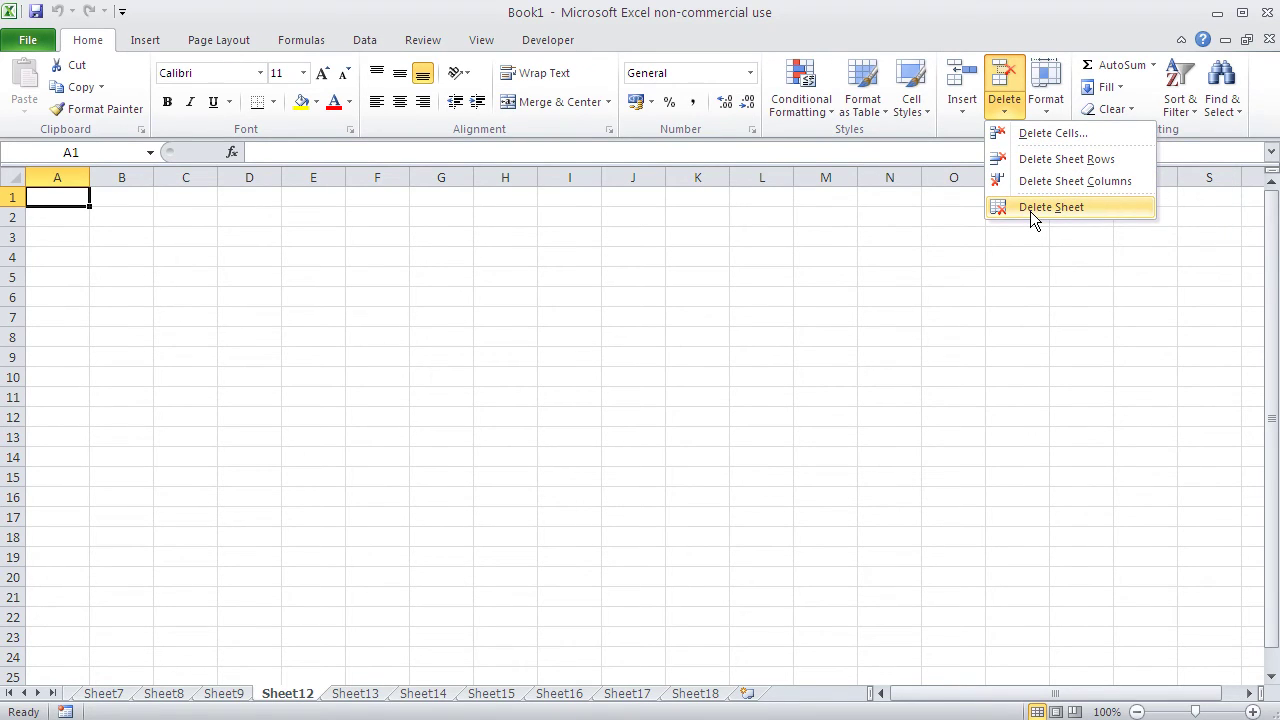
click(1030, 211)
click(1006, 114)
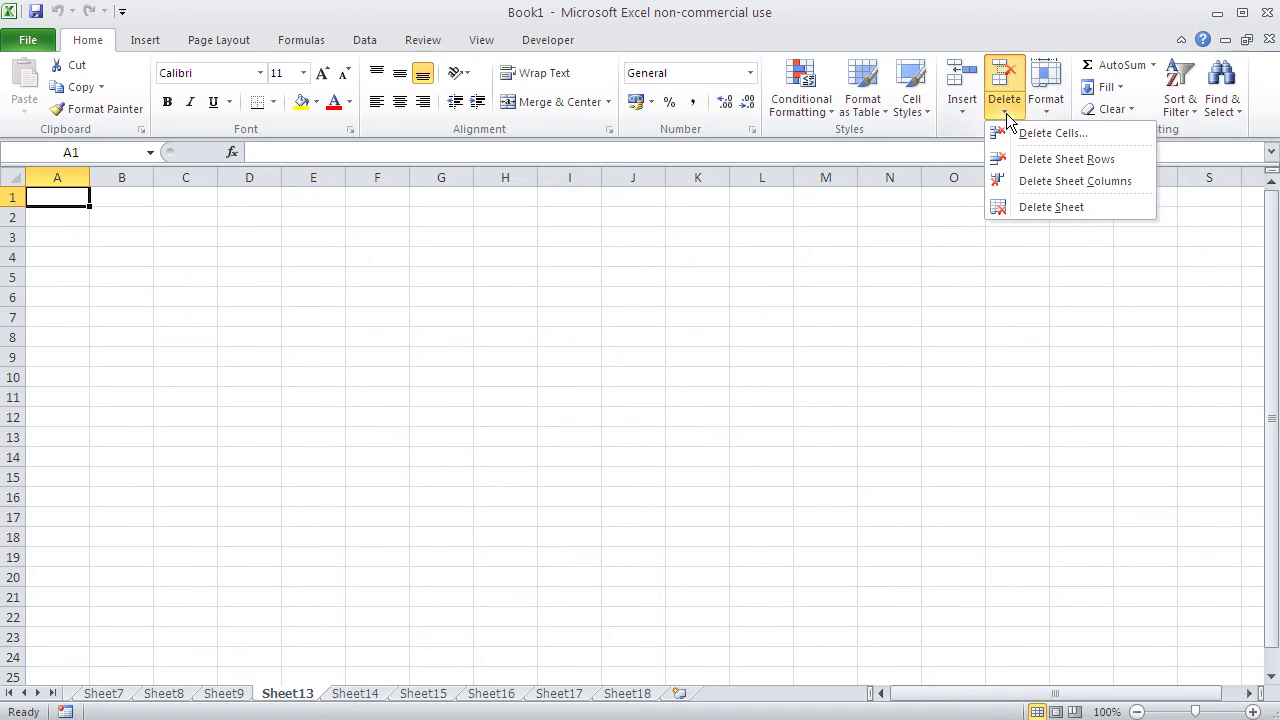
click(1030, 207)
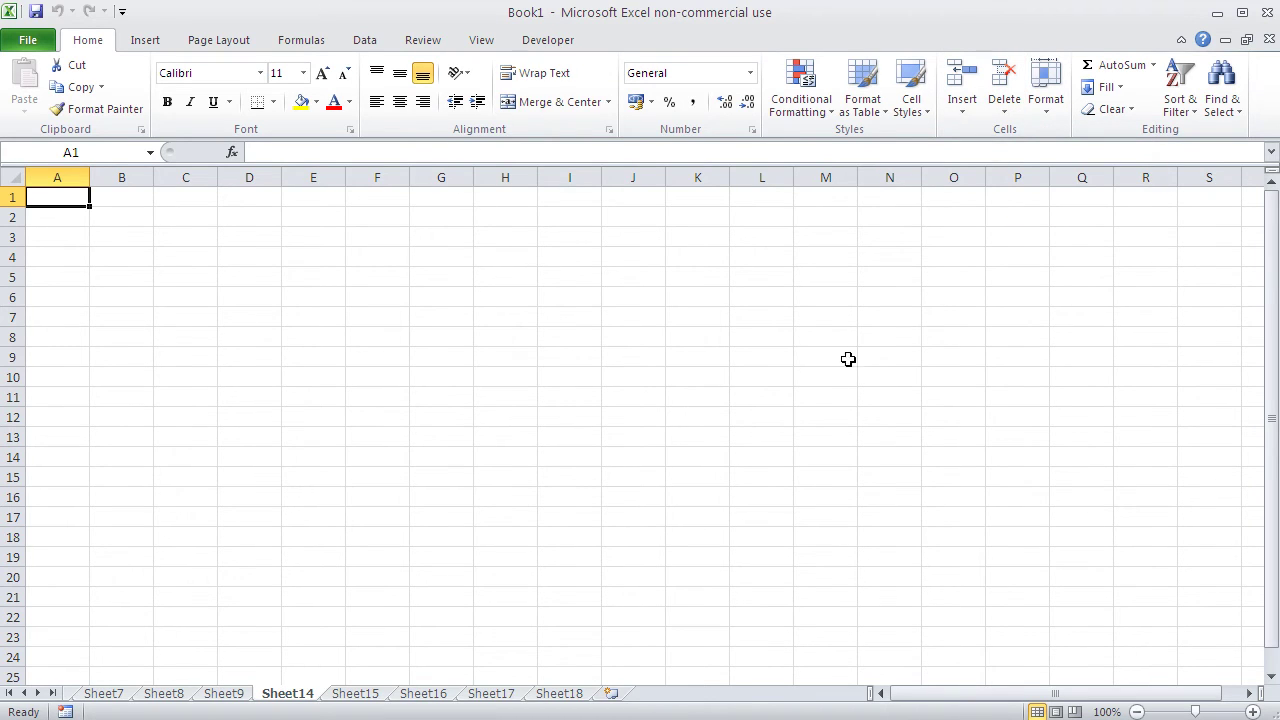
click(829, 362)
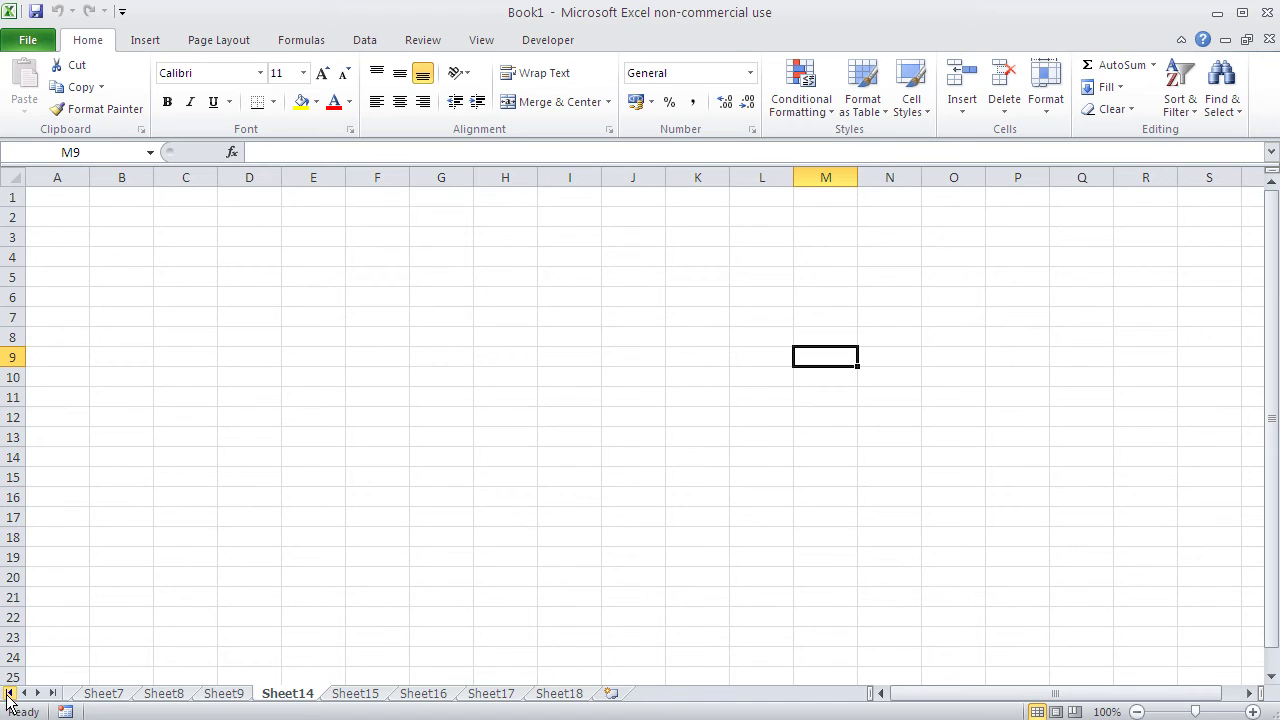
Step: Scroll the tabs back to the start and settle on the contacts sheet after checking groceries
click(8, 694)
click(106, 695)
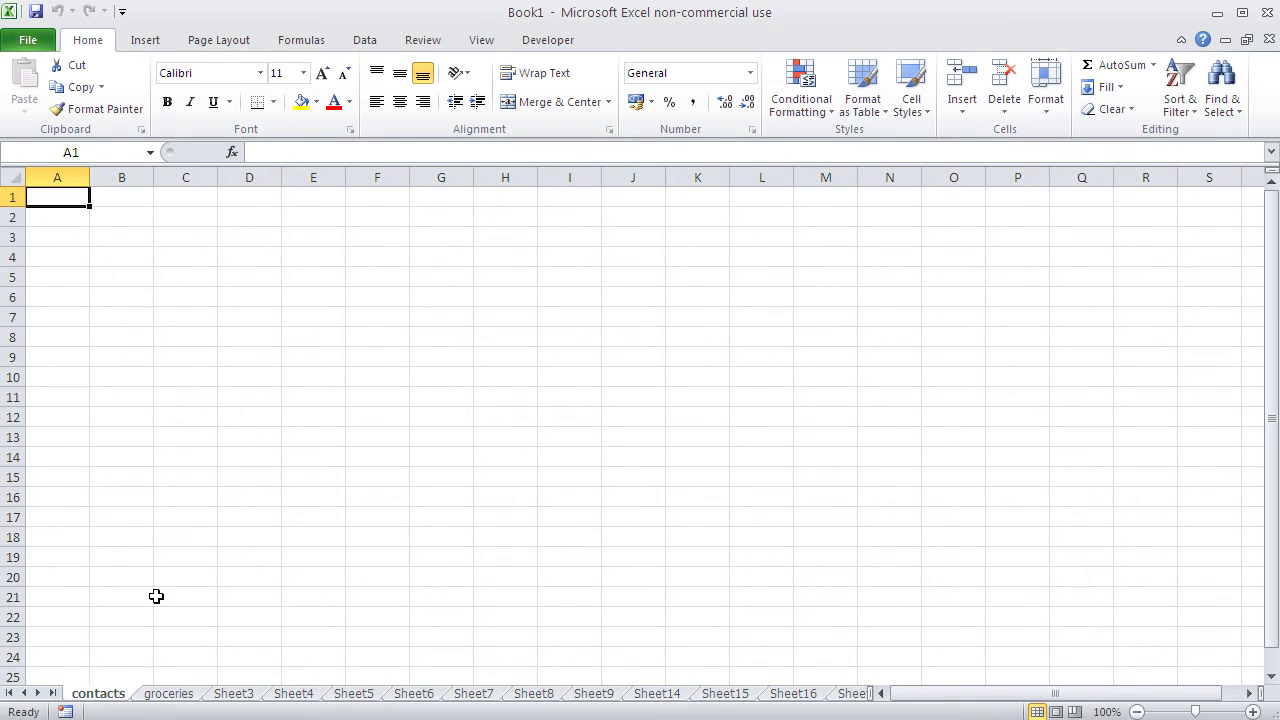
click(180, 697)
click(115, 697)
click(249, 262)
click(246, 299)
click(243, 259)
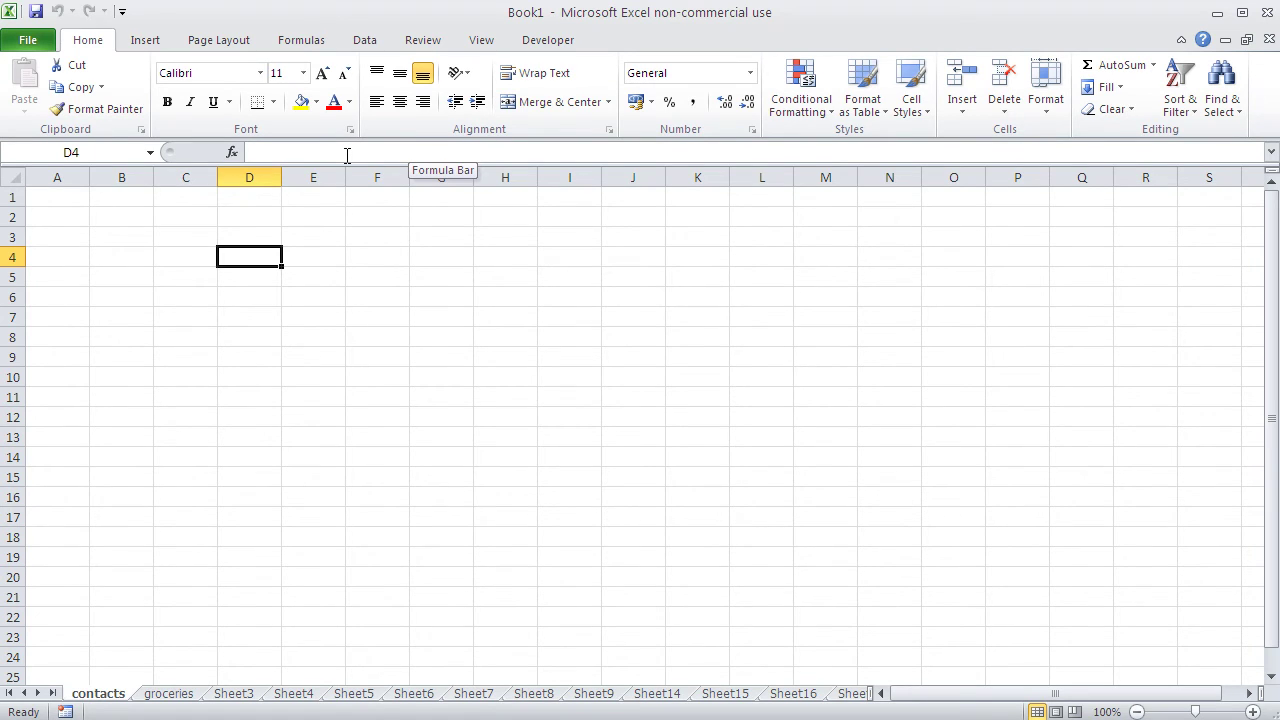
click(387, 344)
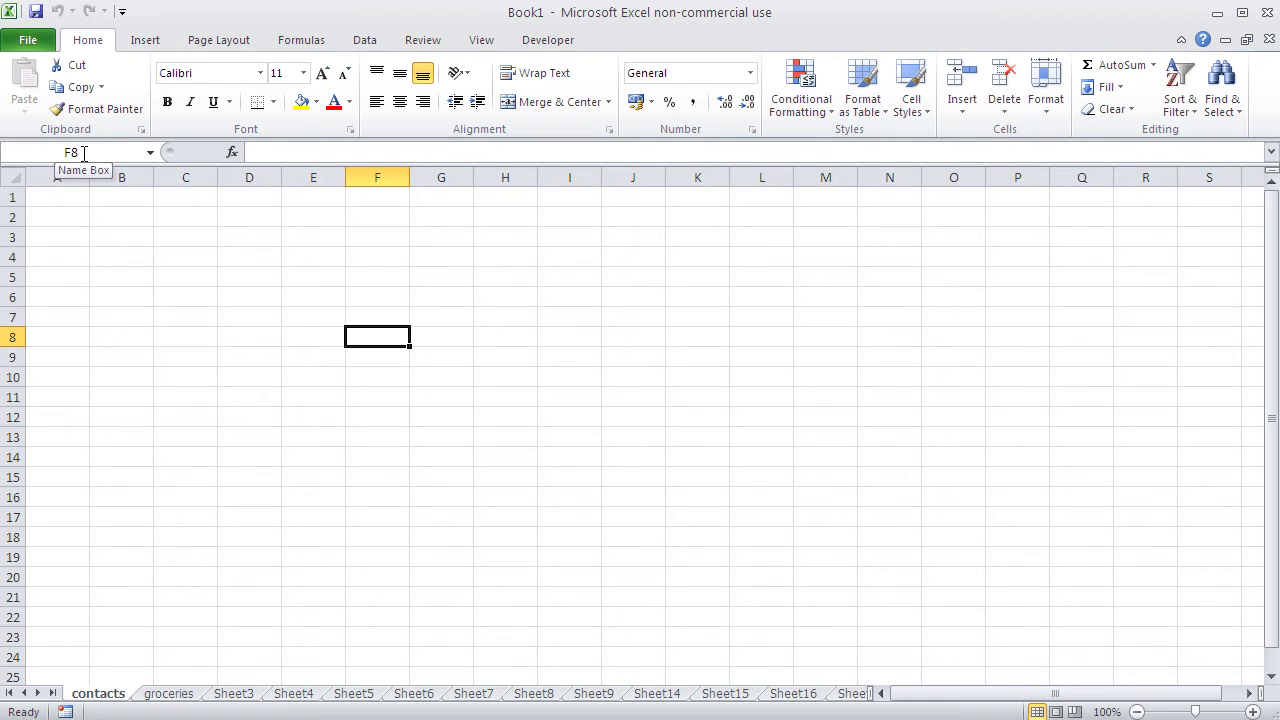
click(523, 335)
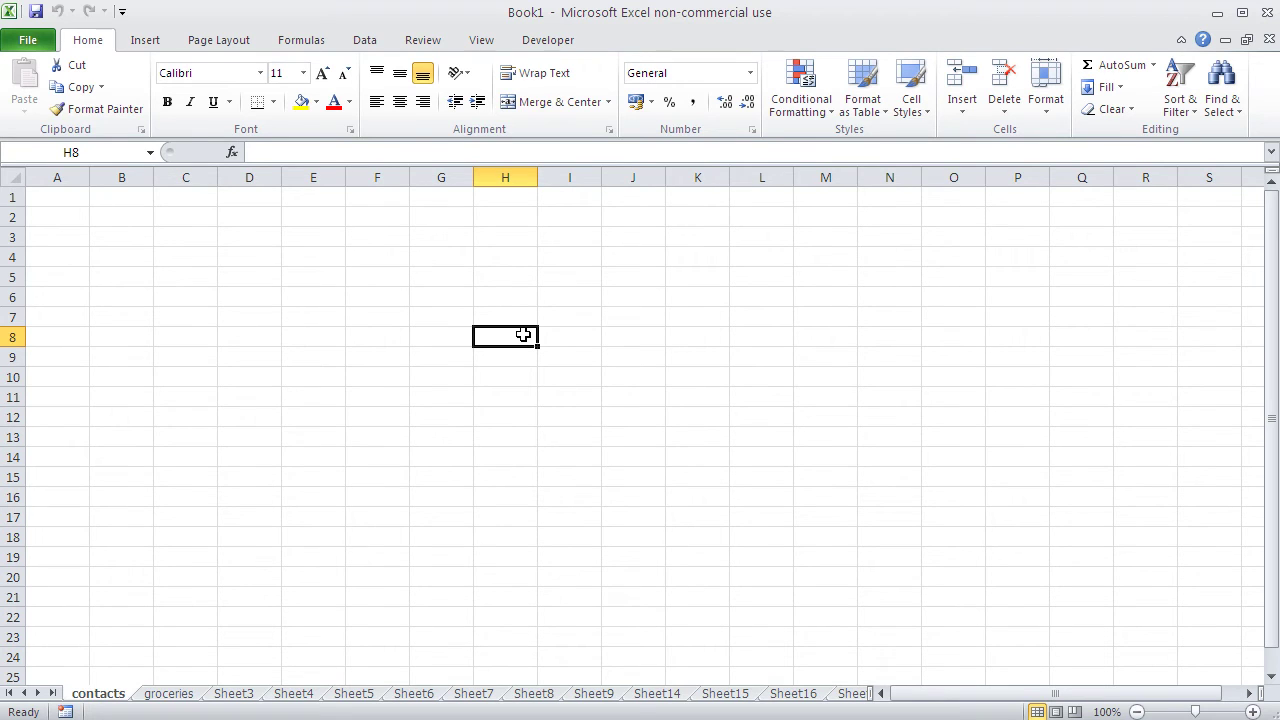
click(229, 335)
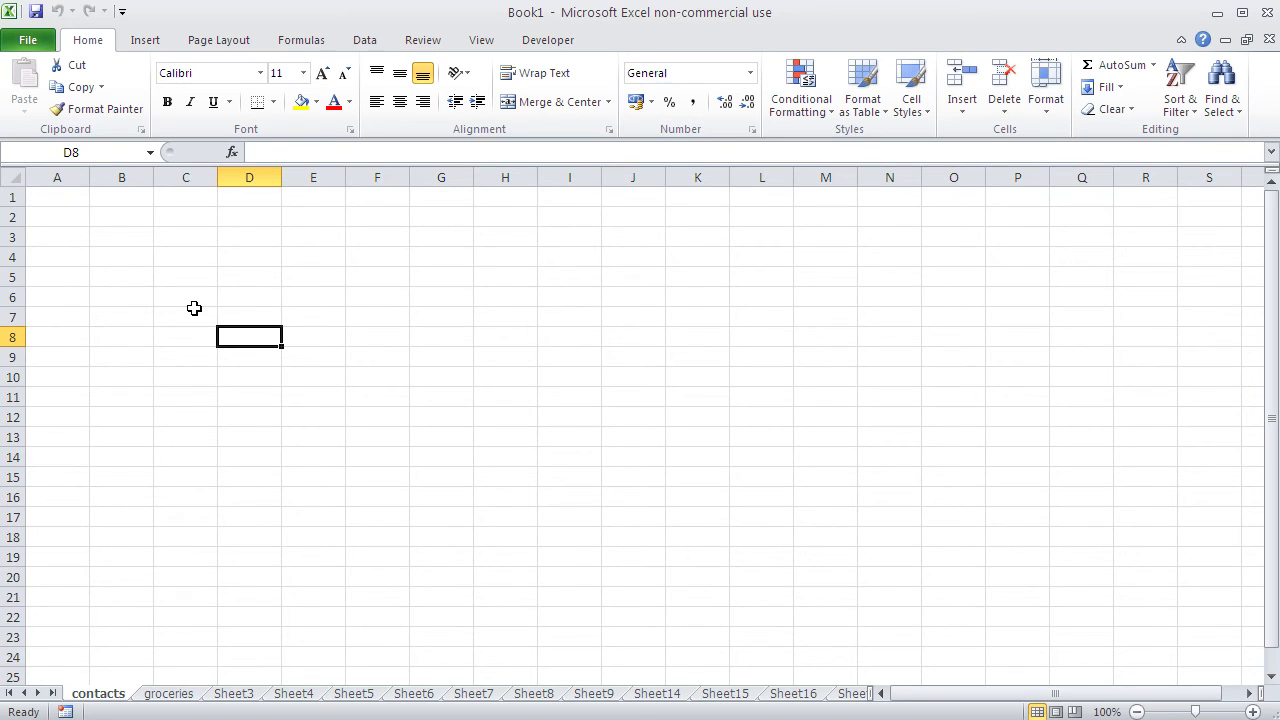
Step: Enter the 'Name' heading in A1 and the two contacts' first names in A2 and A3
click(76, 199)
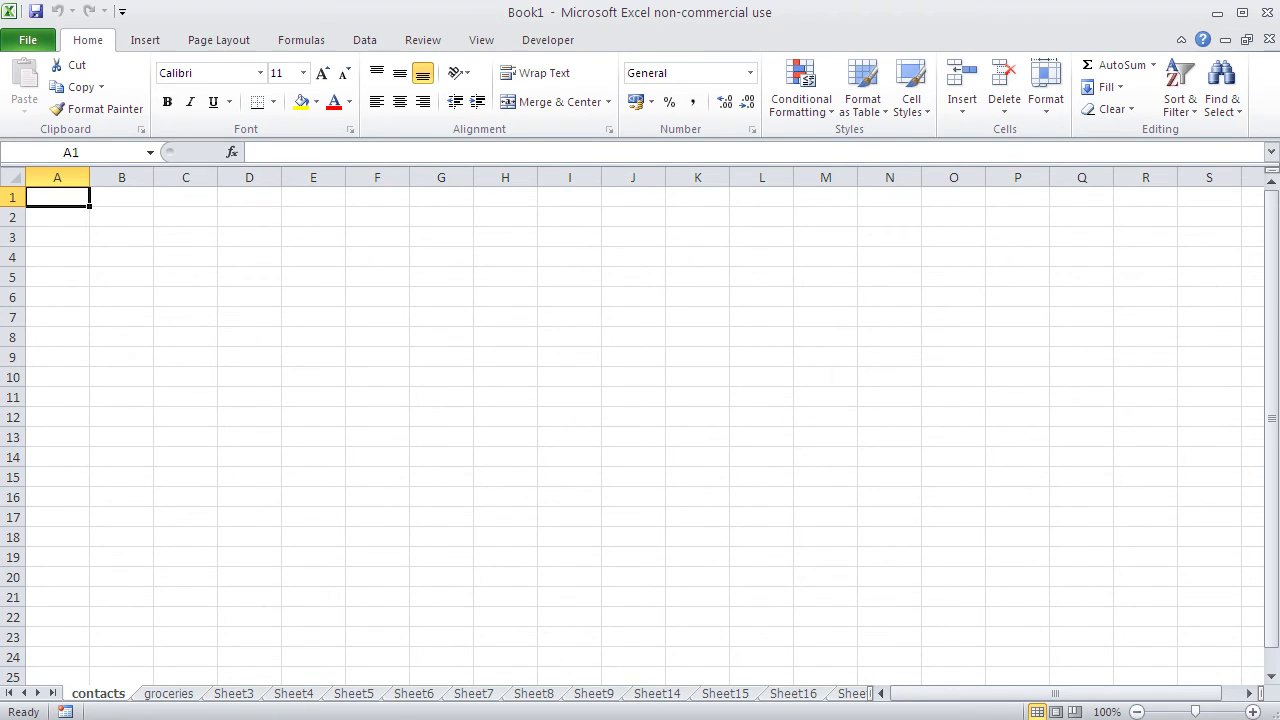
text(Name)
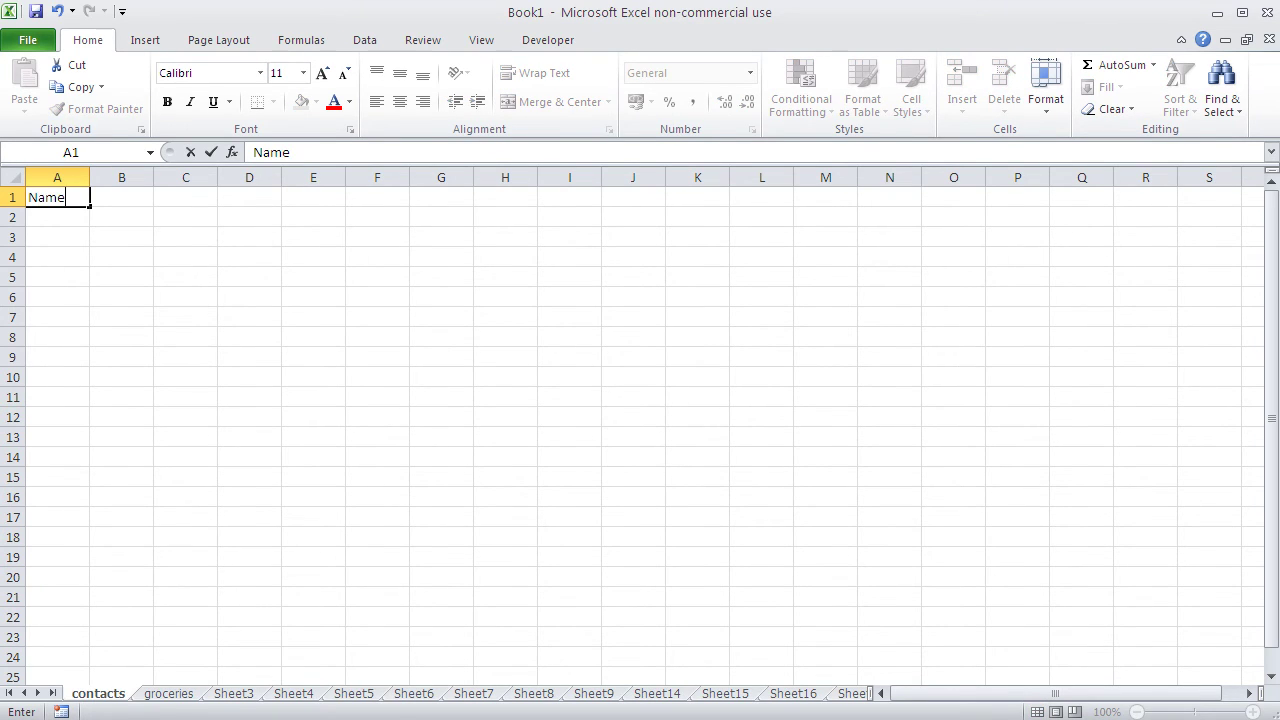
key(Return)
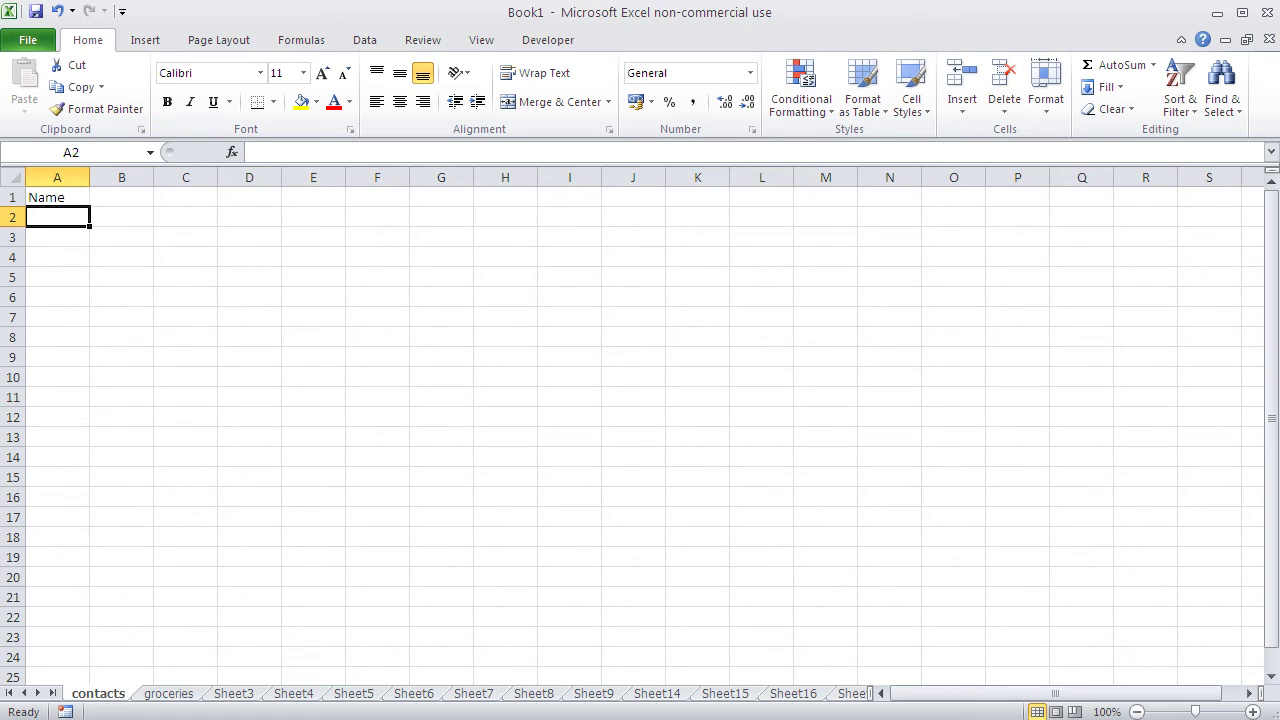
key(Return)
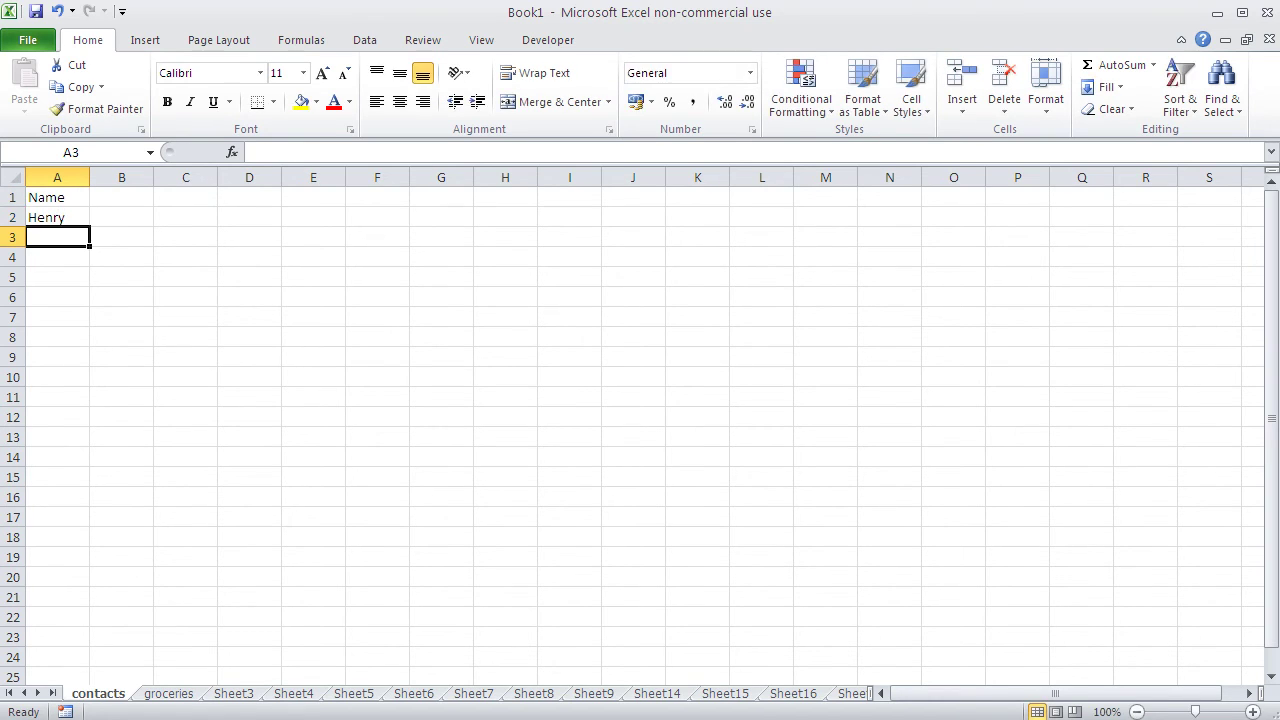
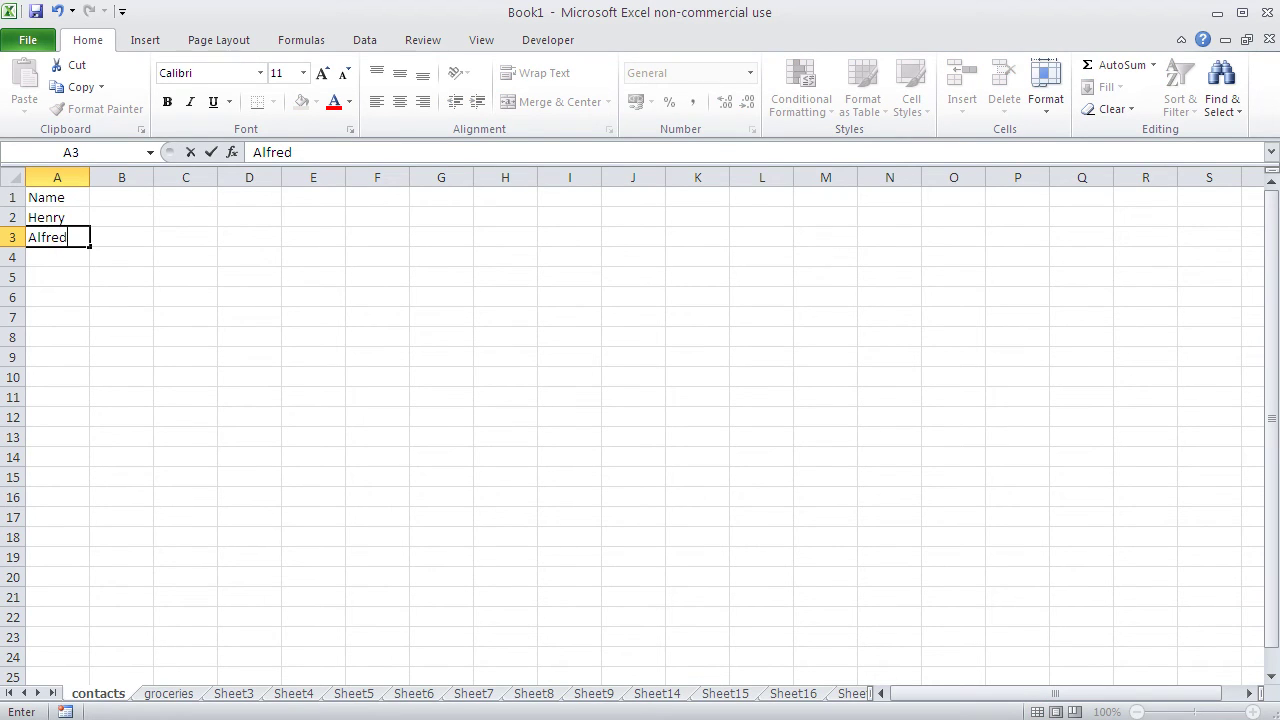
key(Tab)
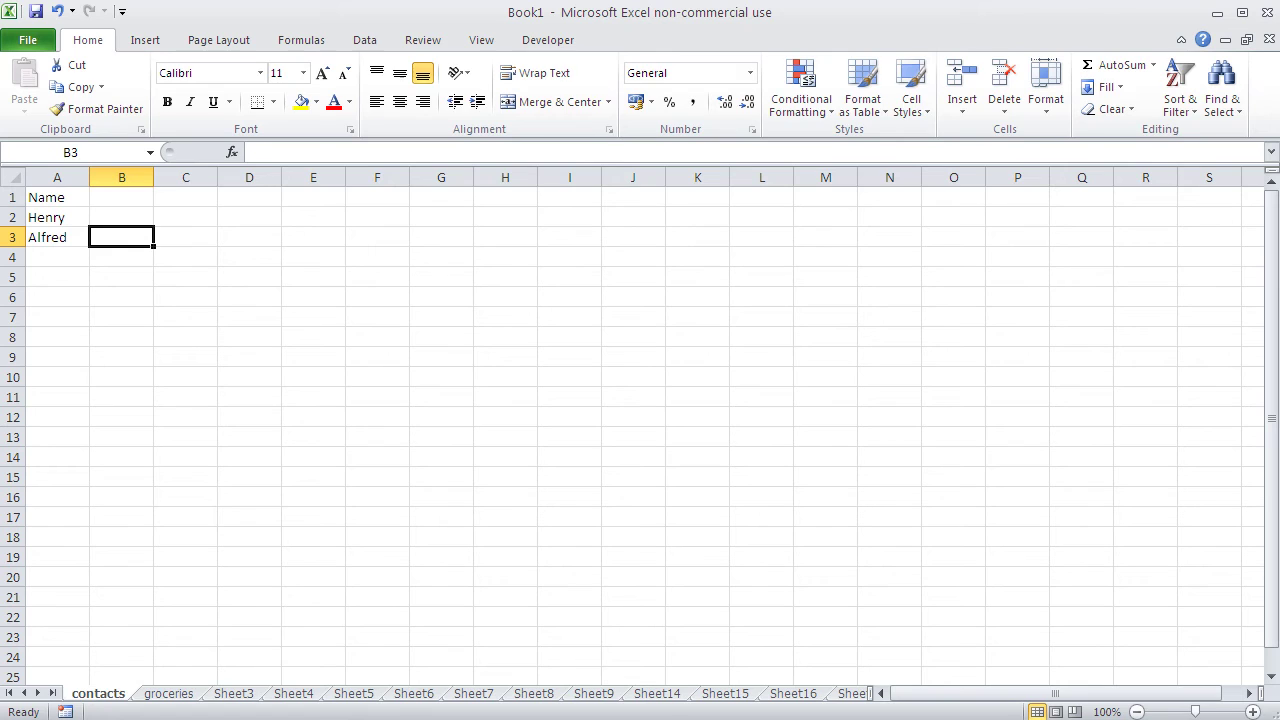
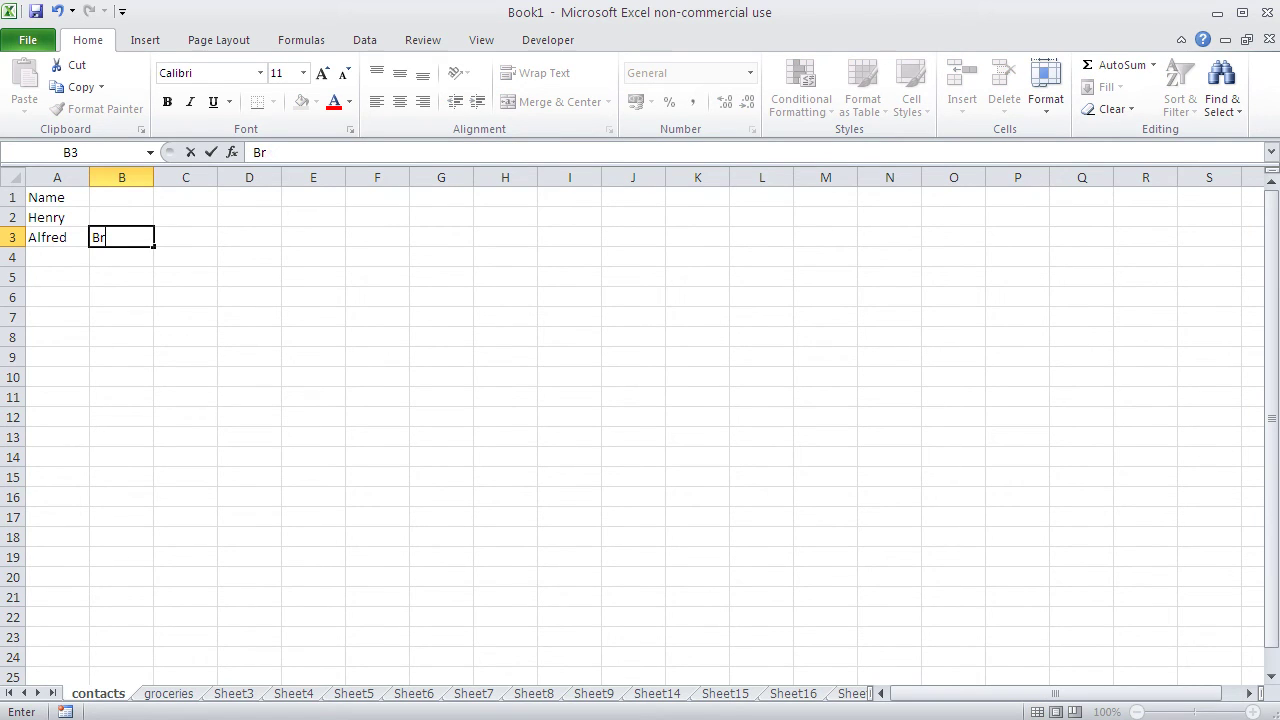
Step: Type the second contact's surname in B3, correcting a typo
click(121, 217)
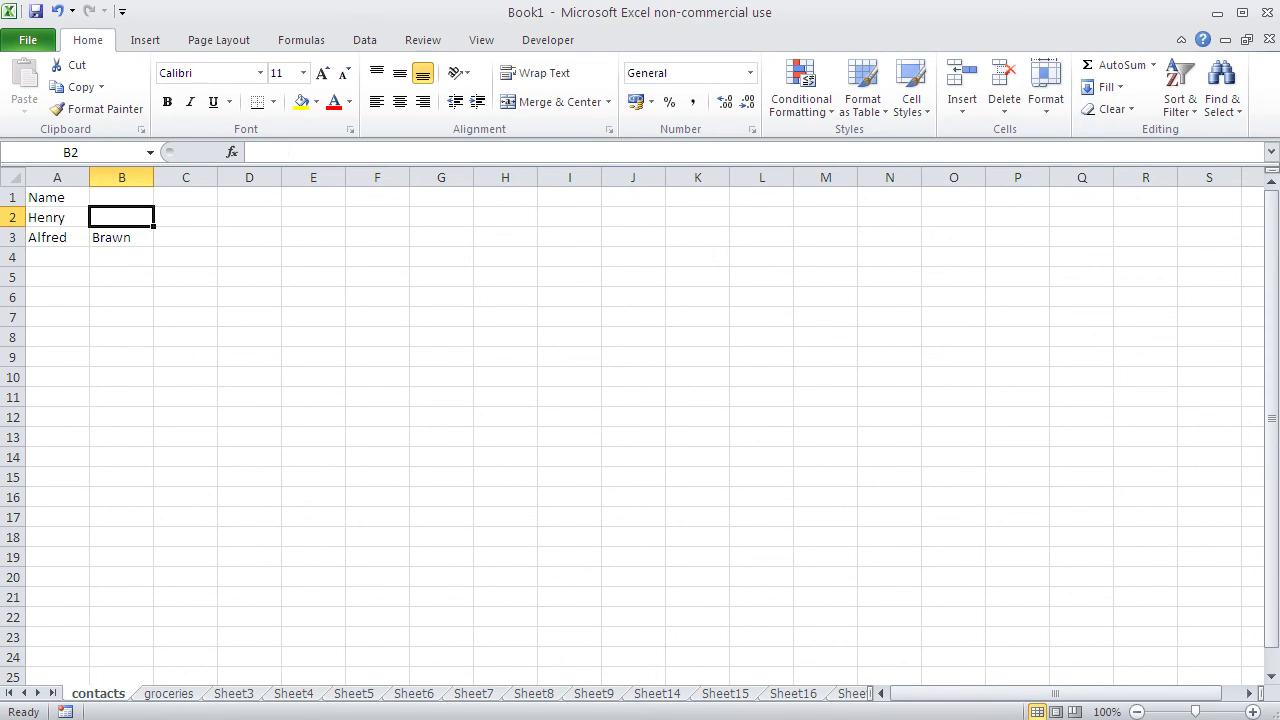
click(121, 237)
click(185, 237)
click(121, 237)
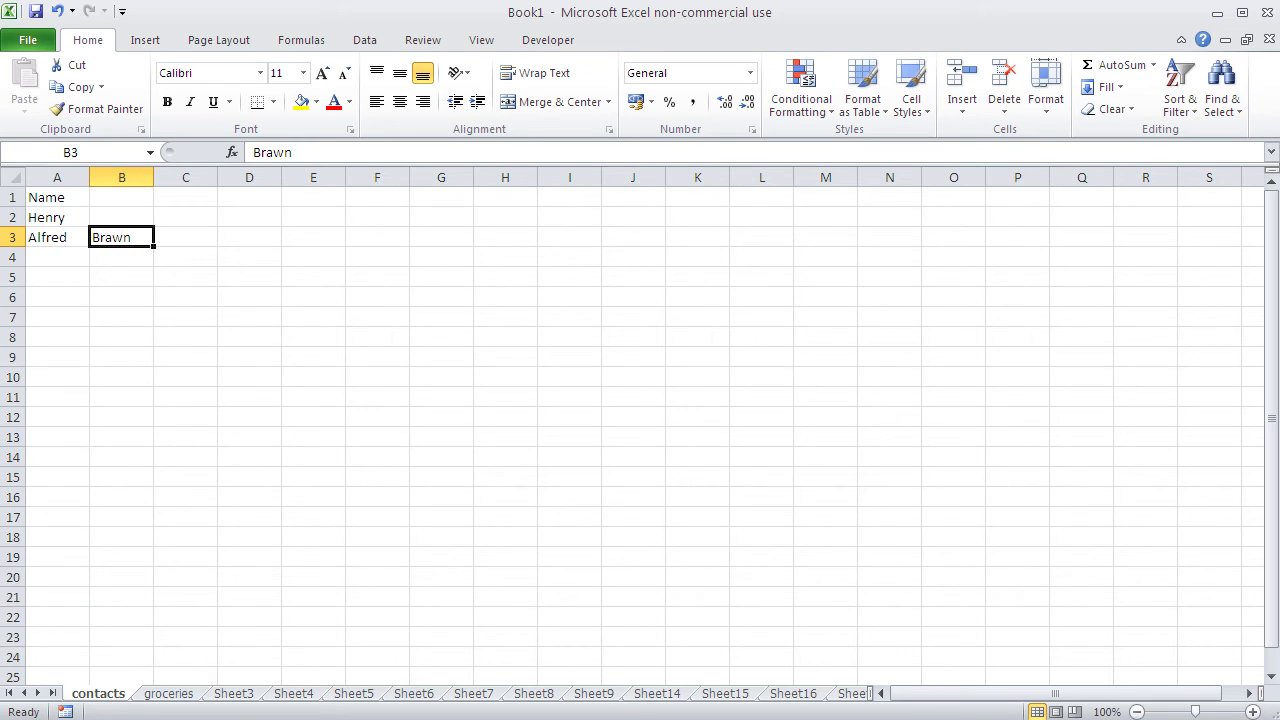
click(57, 237)
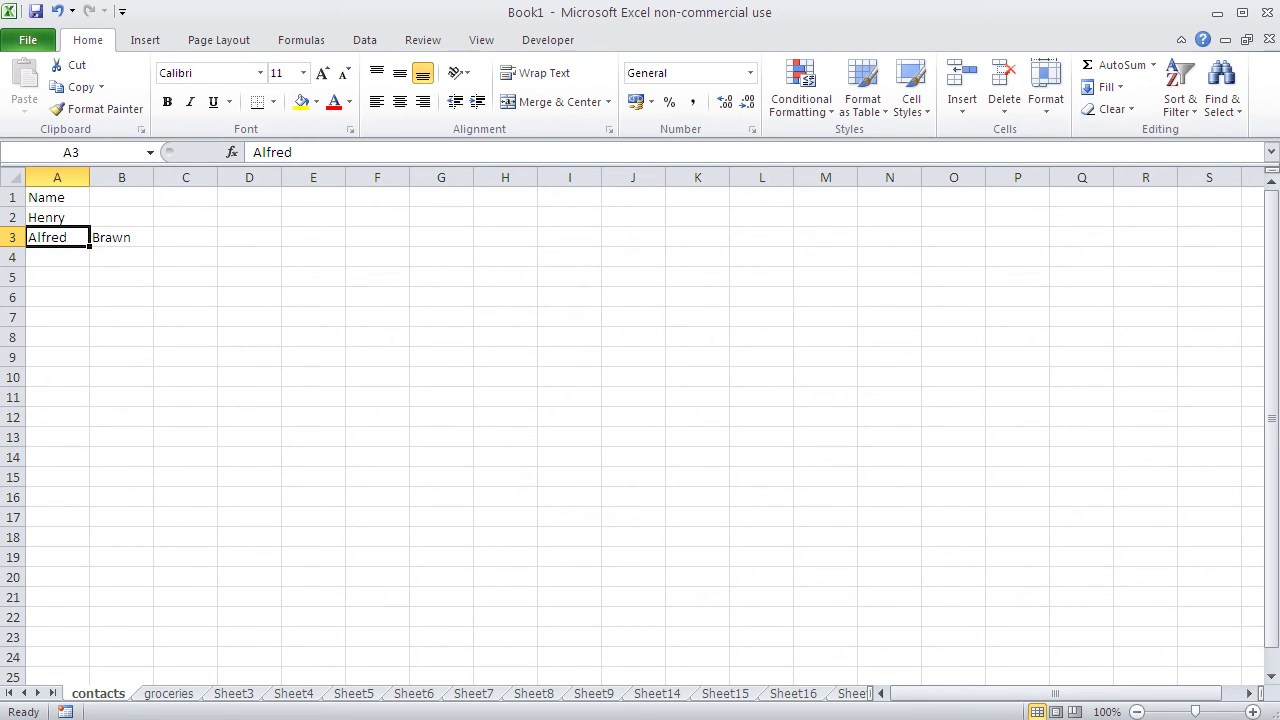
Step: Enter the first contact's surname in B2 and the 'Surname' heading in B1
click(97, 217)
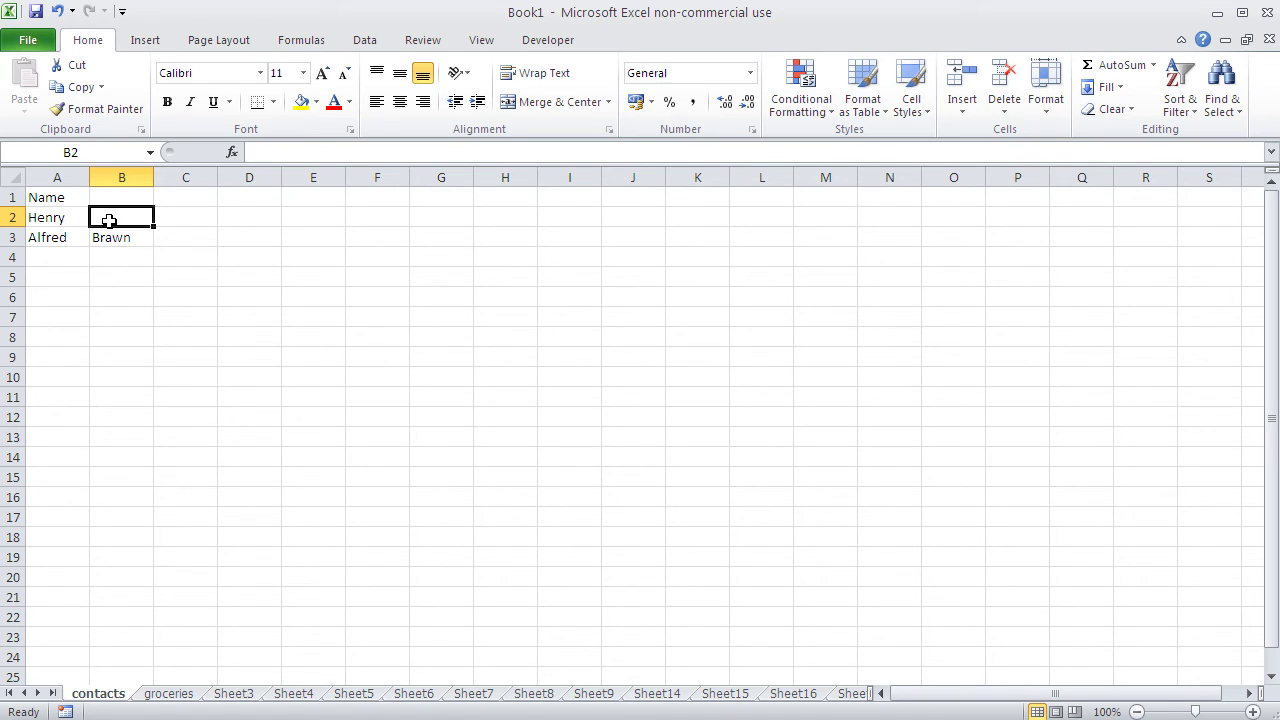
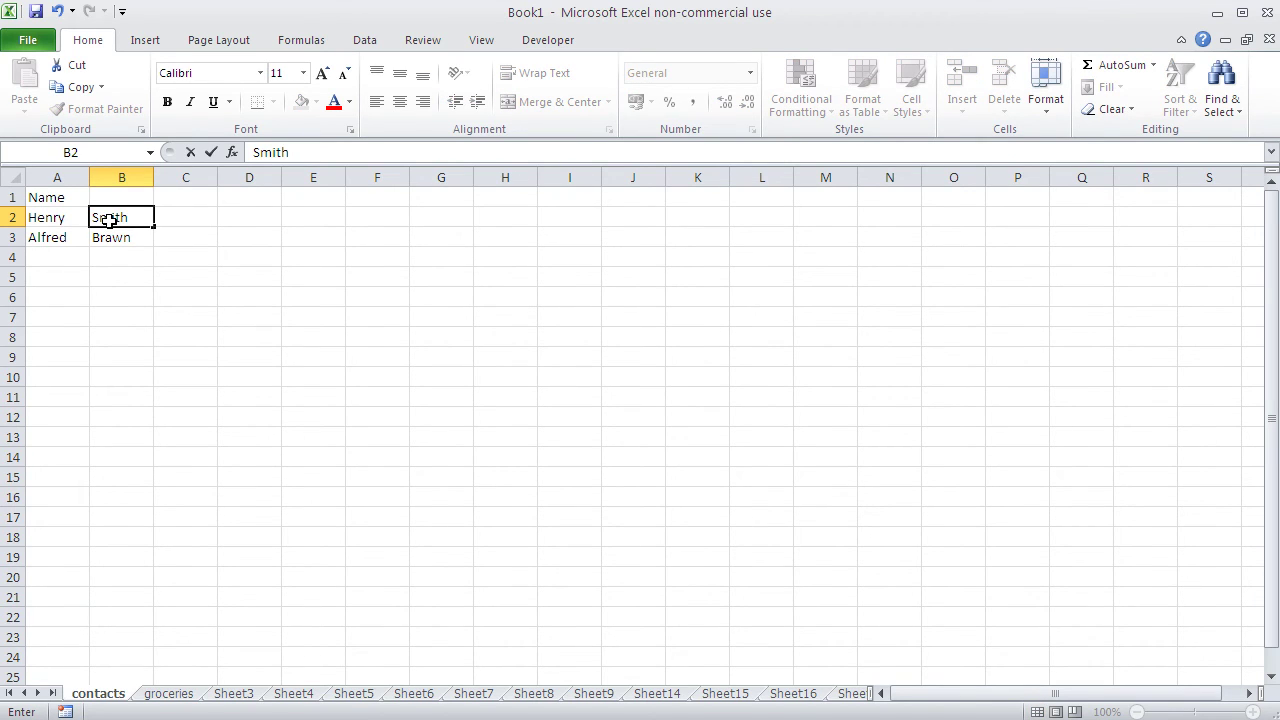
key(Up)
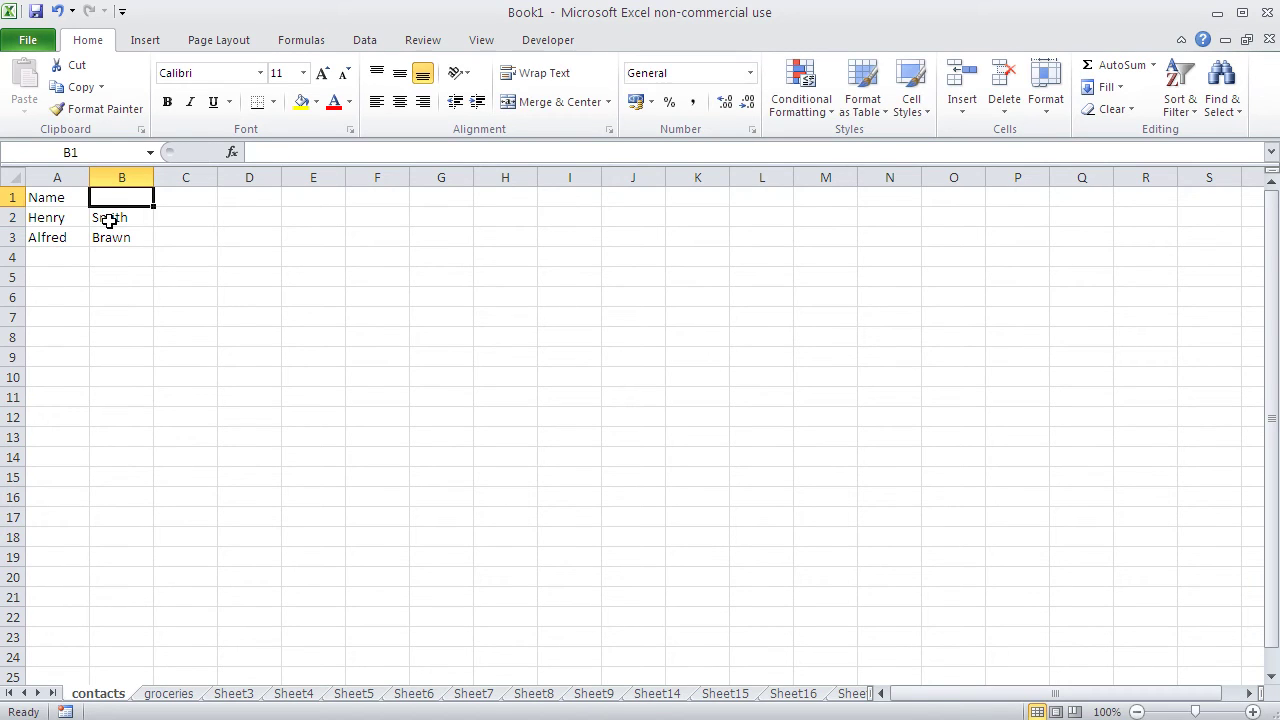
text(Surname)
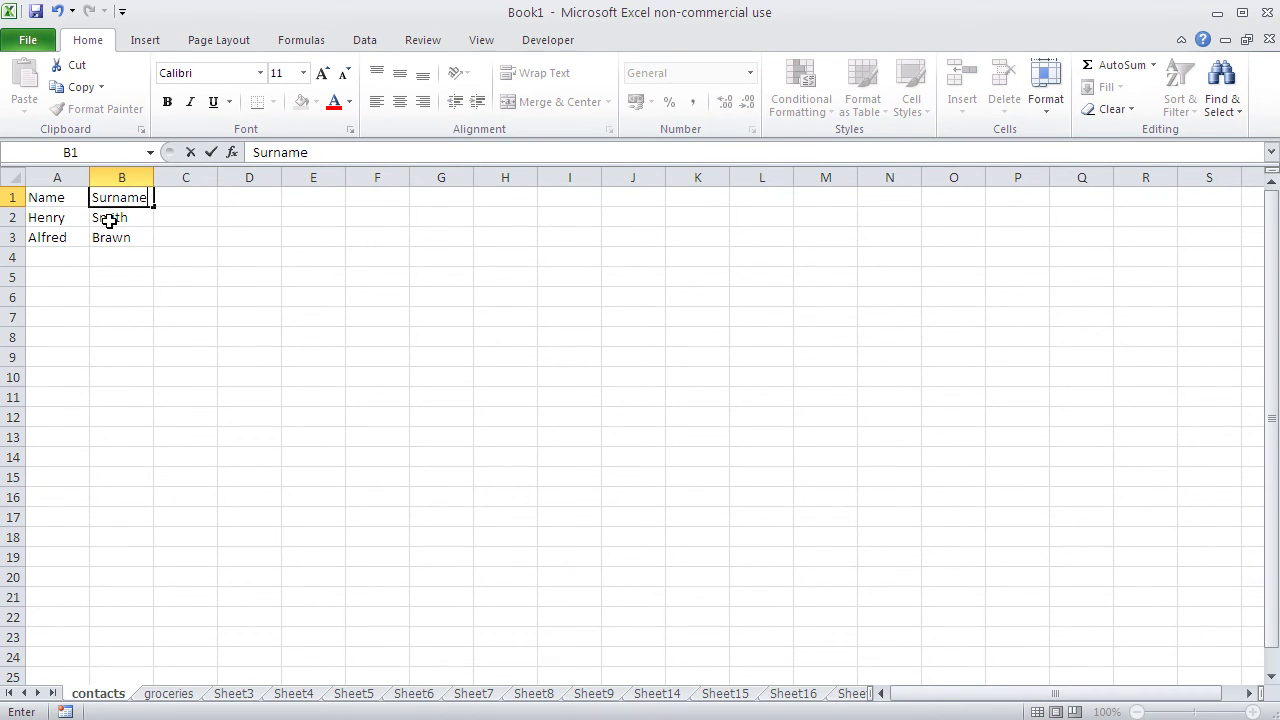
key(Return)
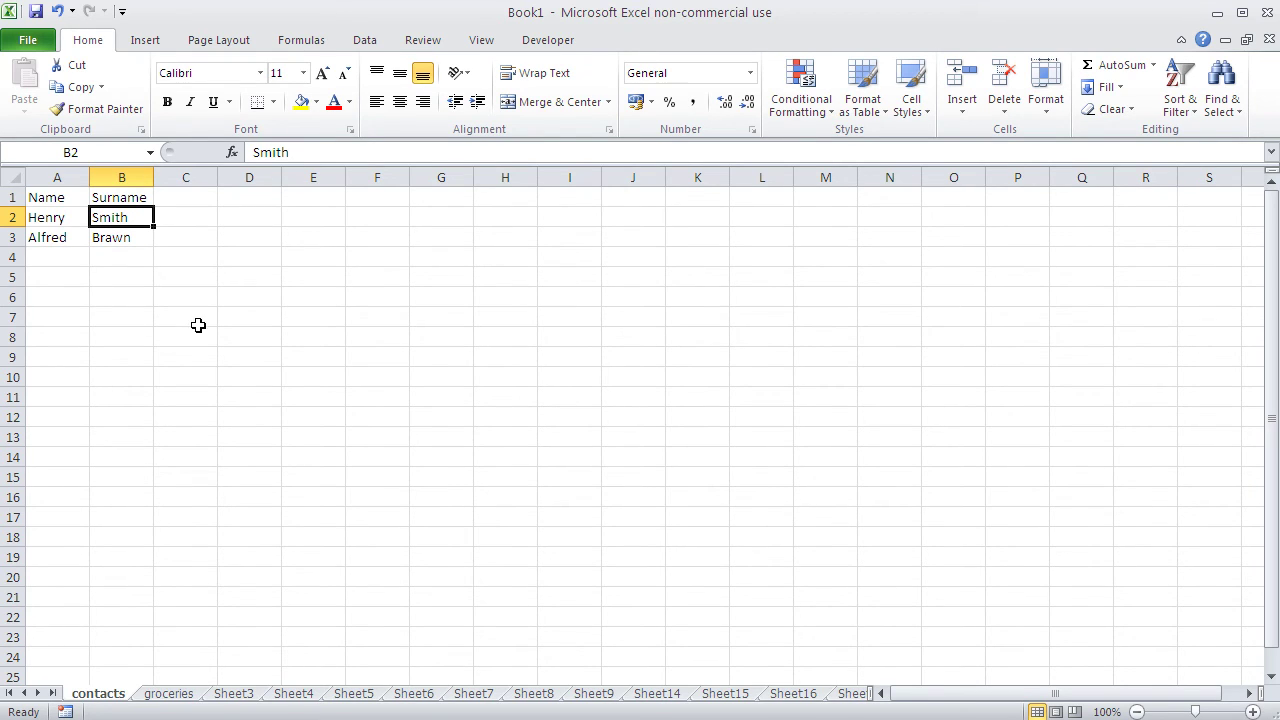
Step: Change the A1 heading from 'Name' to 'First Name'
click(57, 198)
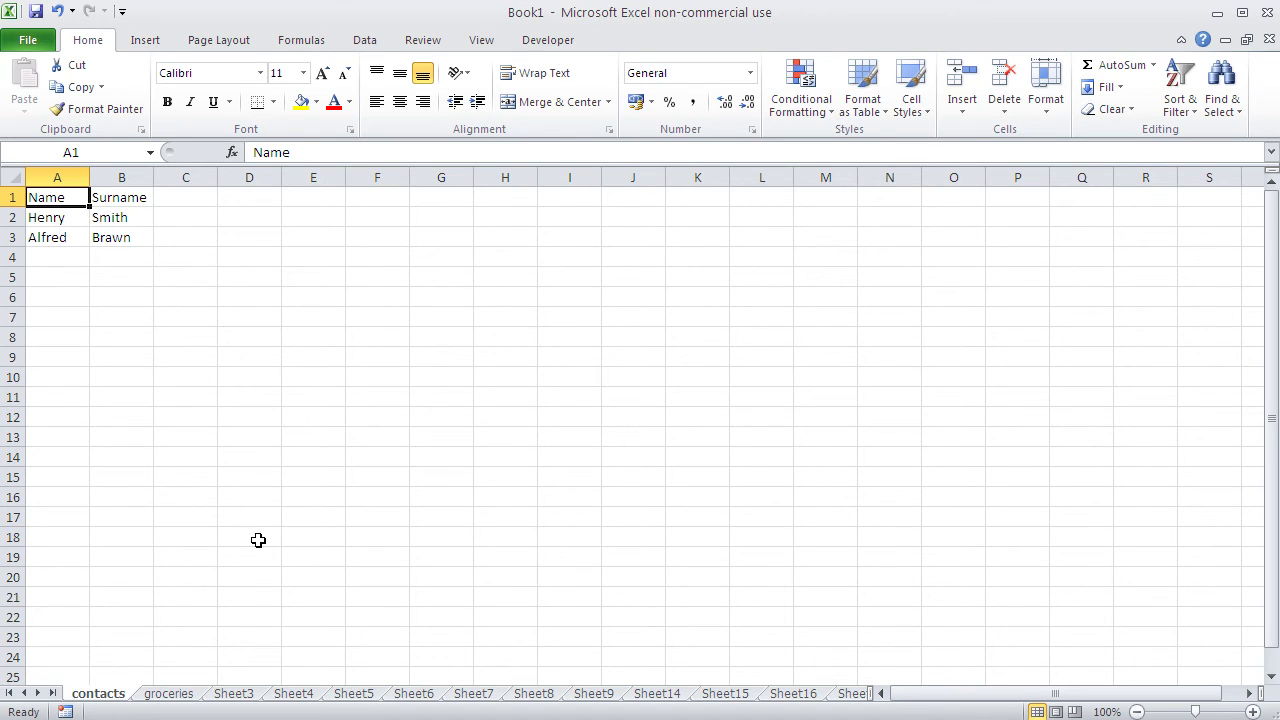
text(g)
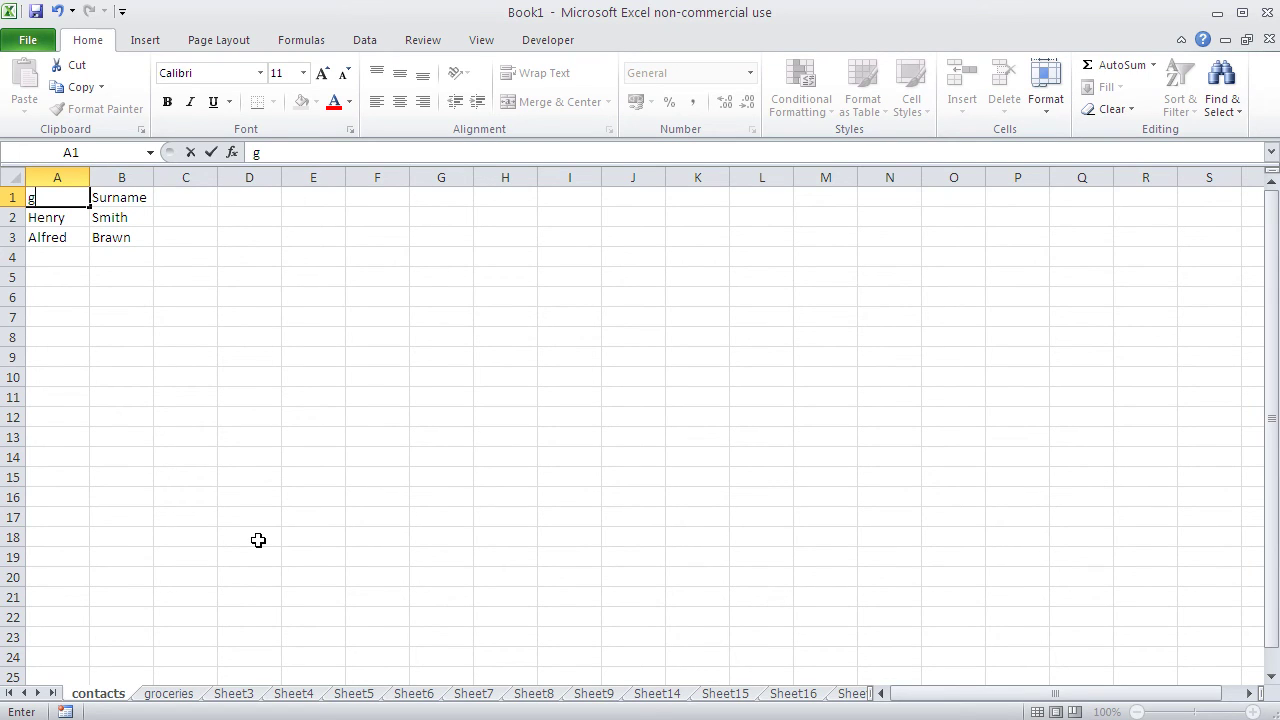
key(BackSpace)
text(First Name)
key(Return)
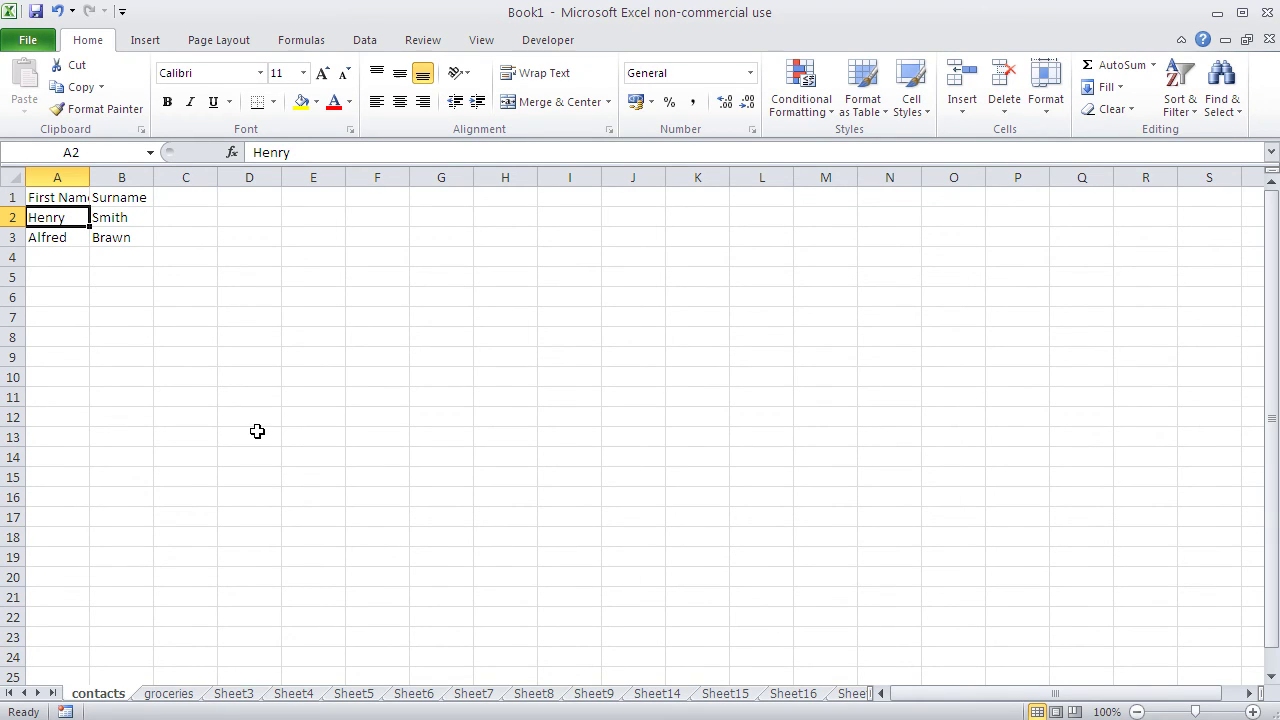
Step: Correct the spelling of the first name in A2 and confirm it
double_click(51, 217)
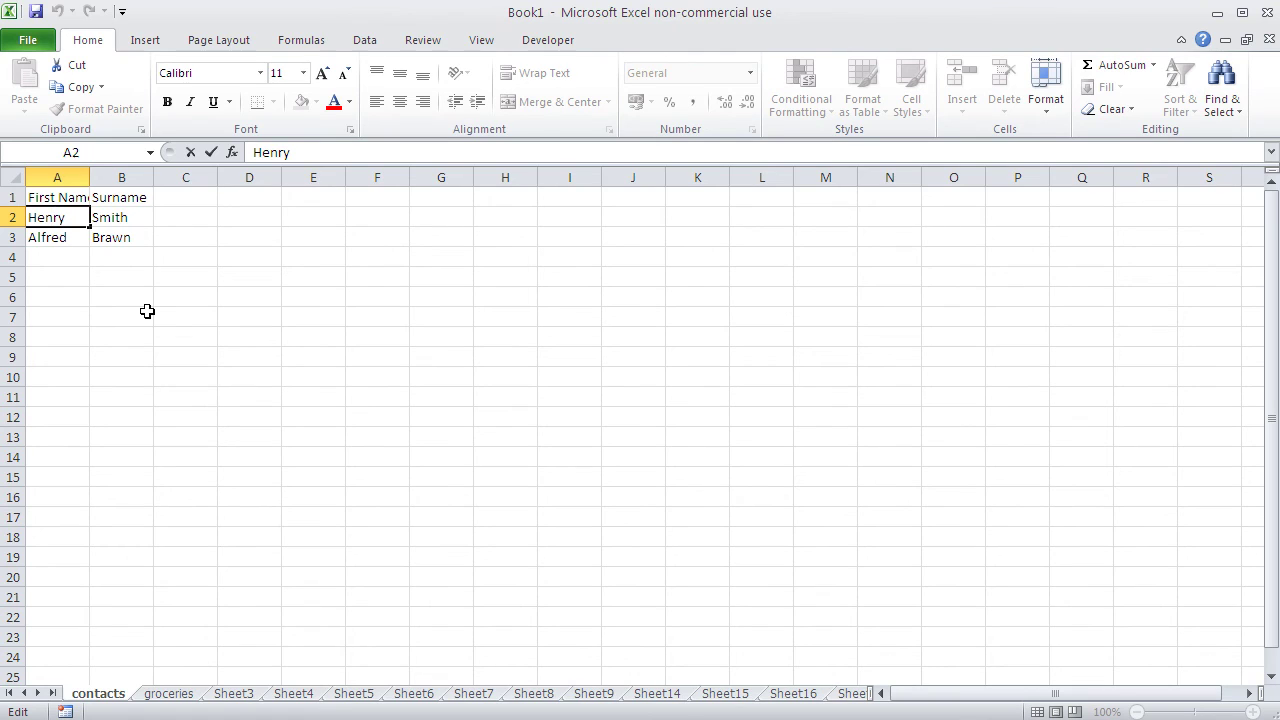
key(Delete)
key(Delete)
text(ar)
key(Return)
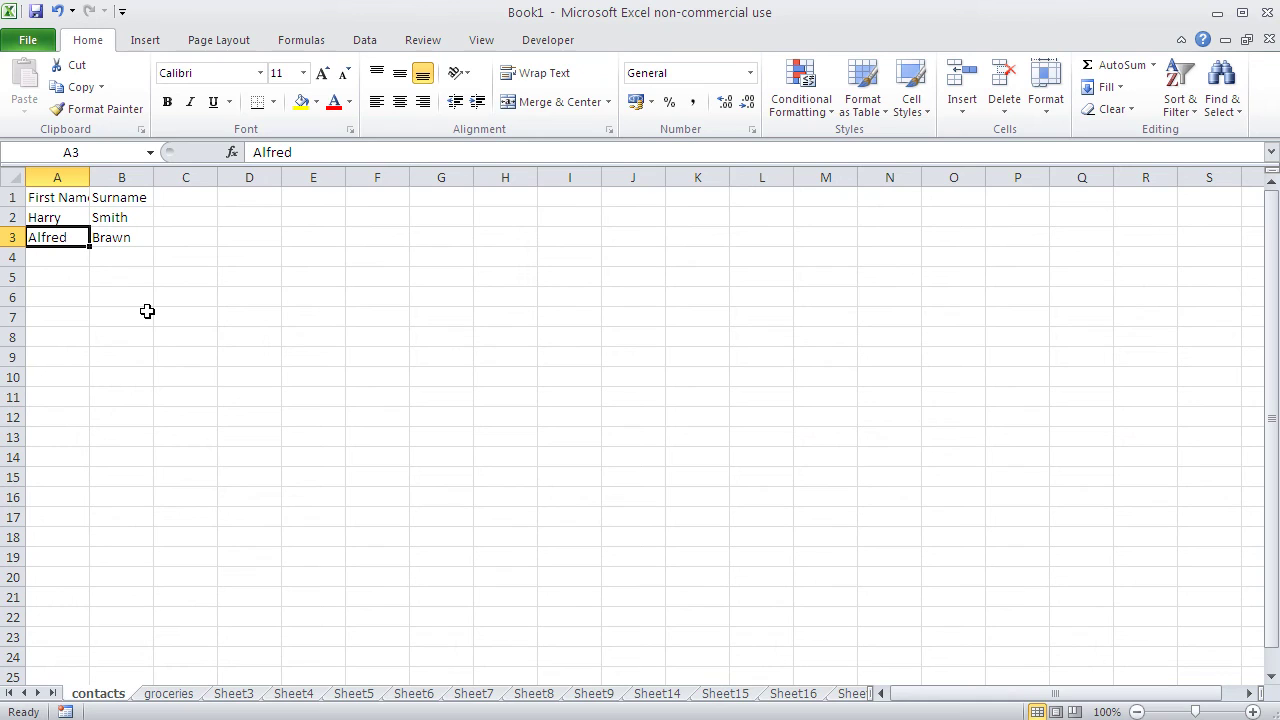
Step: Append 'o' to the first name in A3 via the formula bar
click(98, 340)
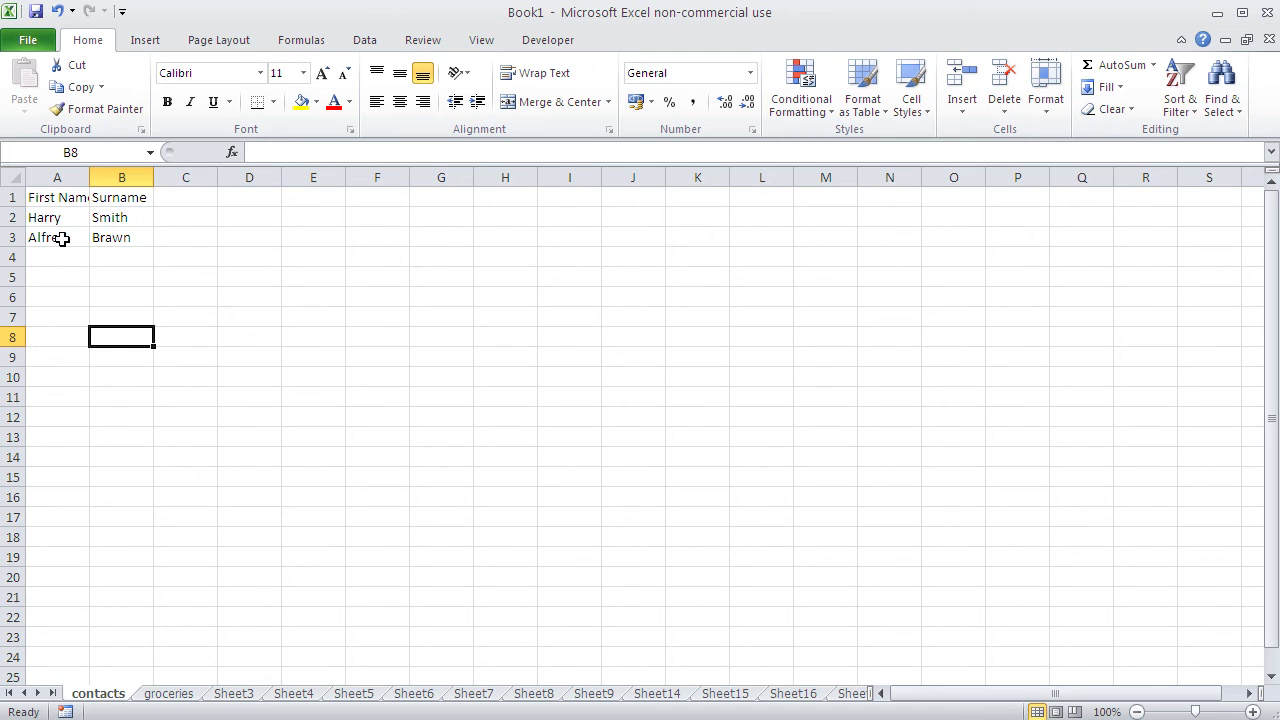
click(60, 240)
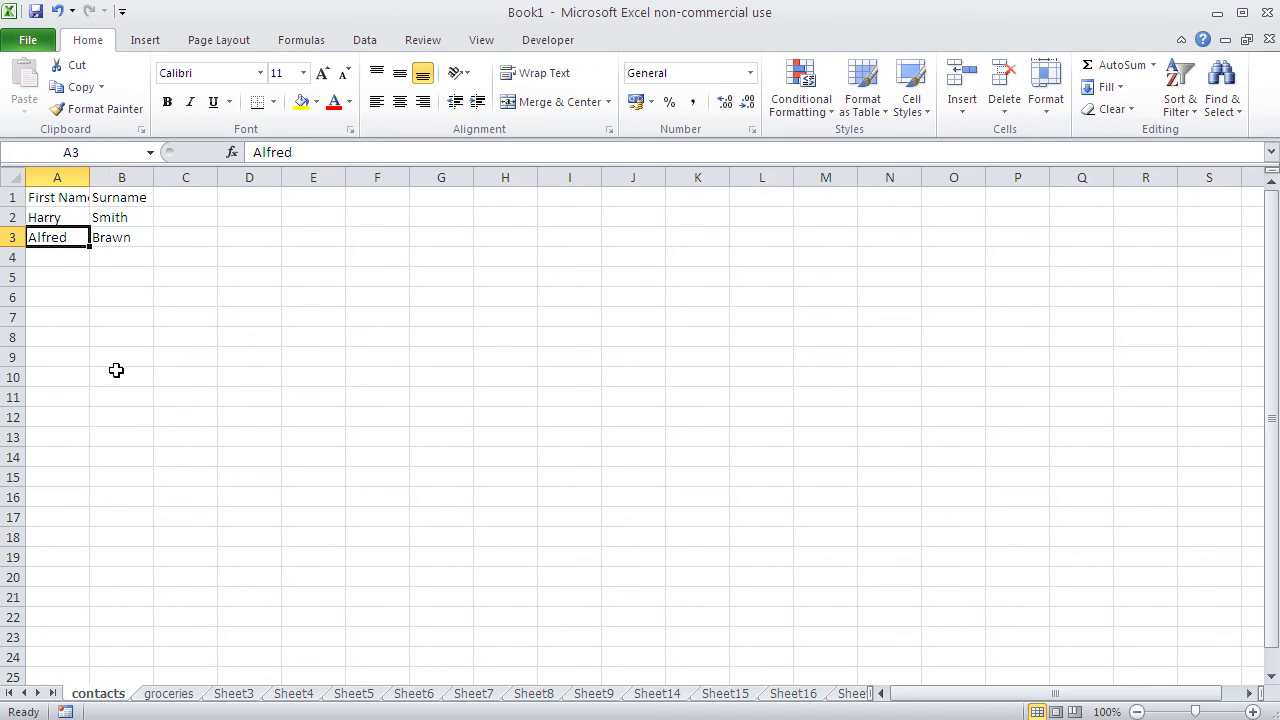
click(321, 152)
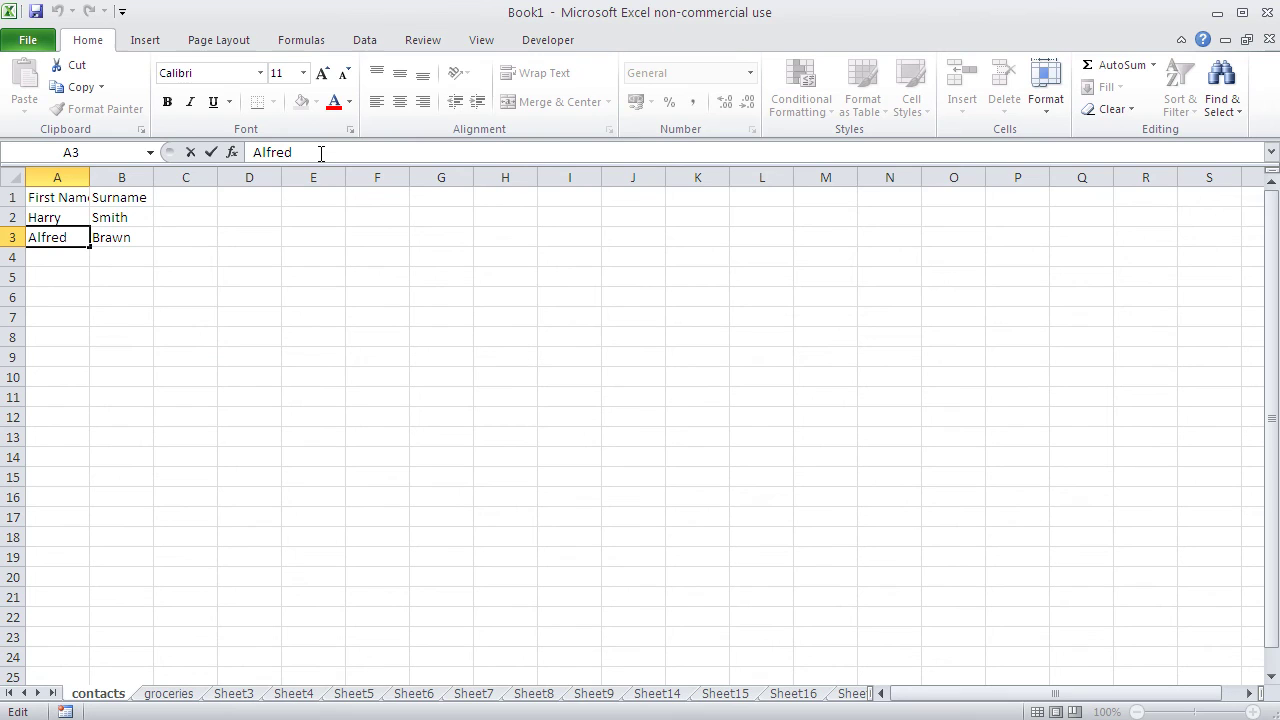
text(o)
key(Return)
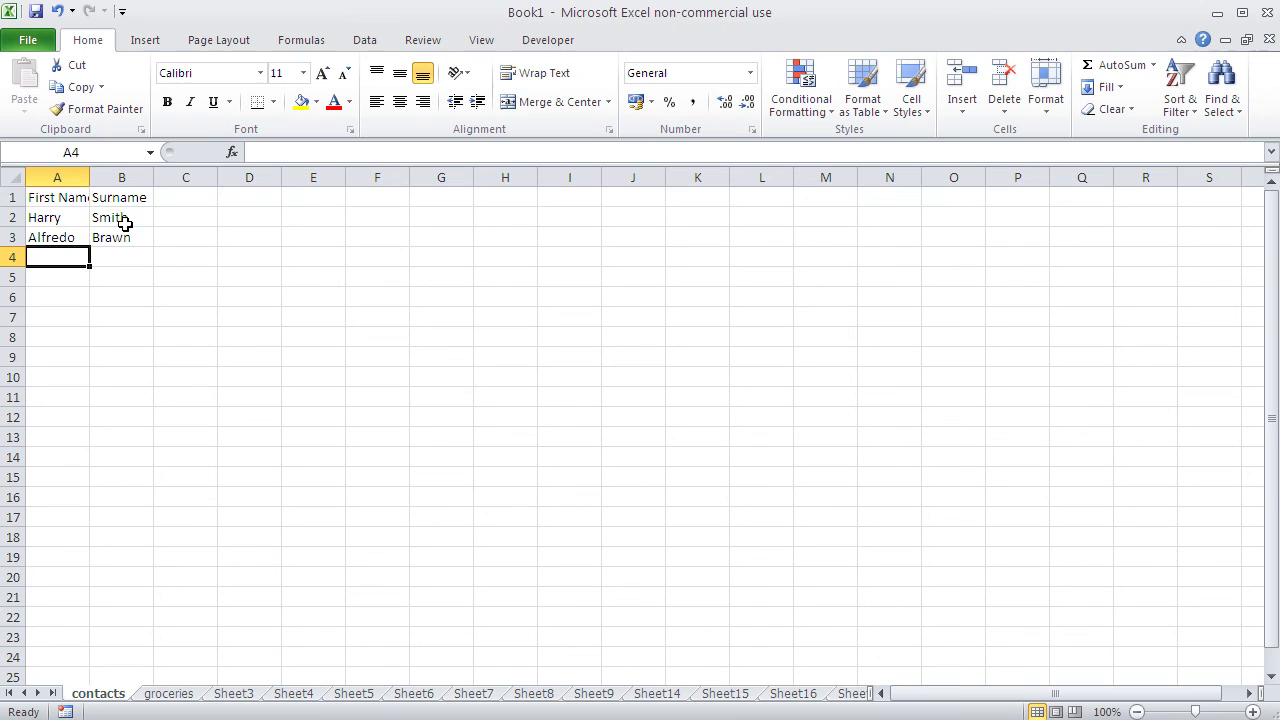
Step: Change the surname in B2 by replacing its 'i' with 'y'
click(124, 224)
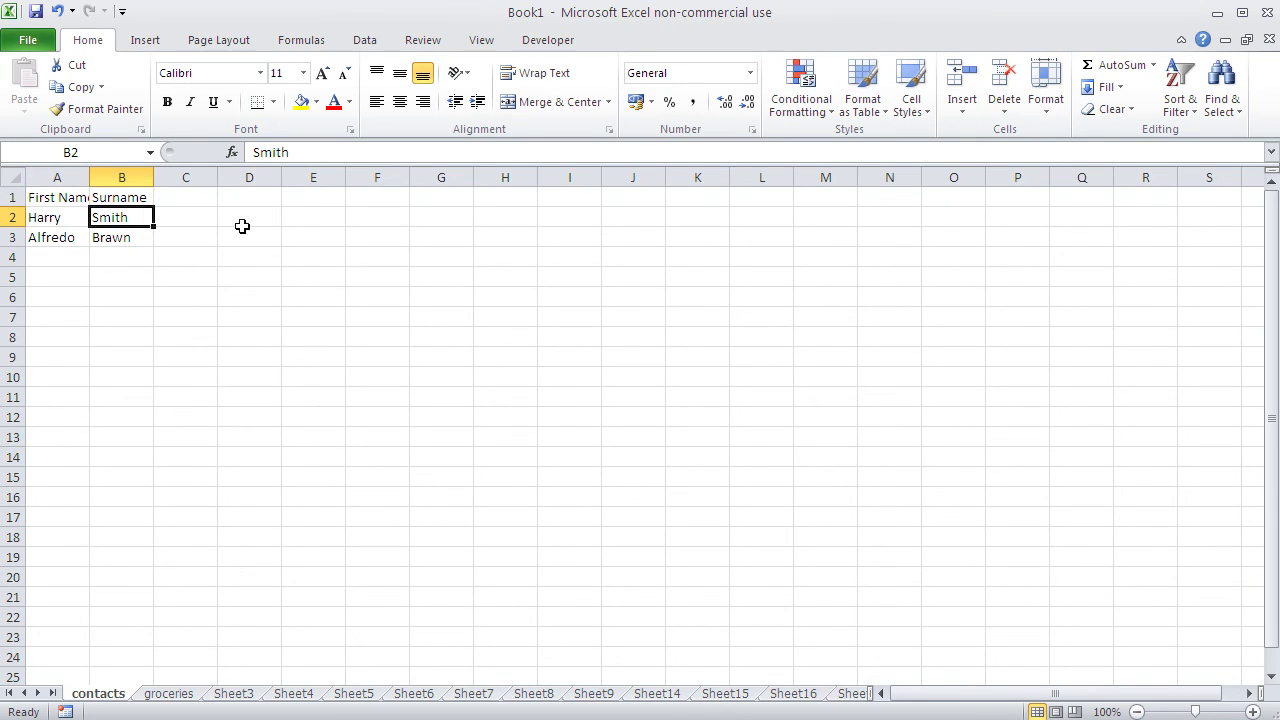
click(278, 152)
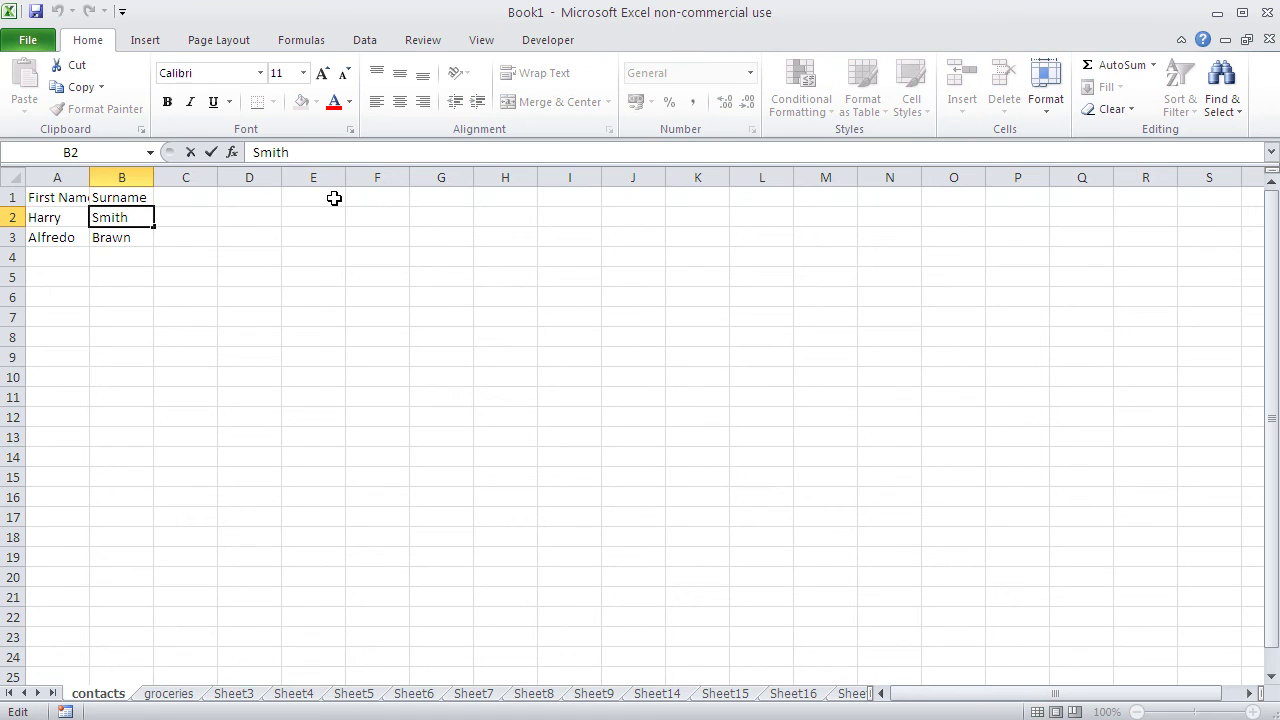
key(BackSpace)
text(y)
key(Return)
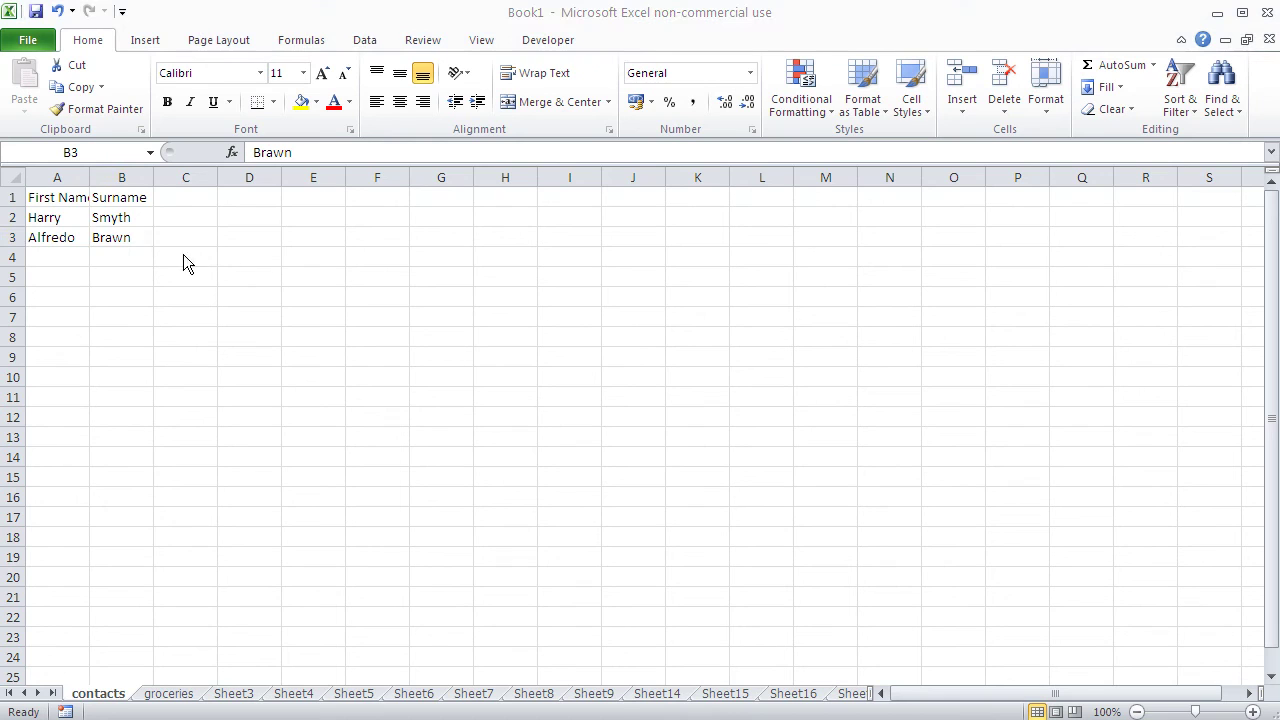
Step: Cancel the accidental 'gdf' entry in A1, keeping the First Name header
key(alt+Tab)
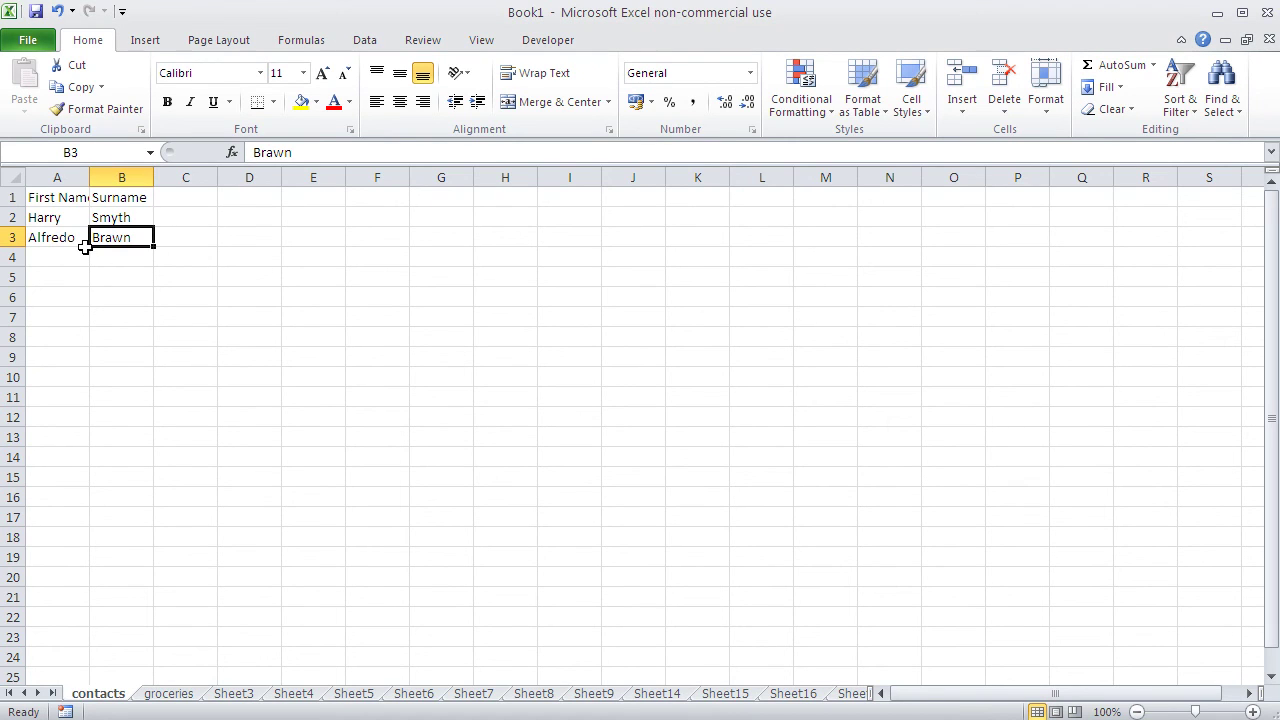
click(62, 205)
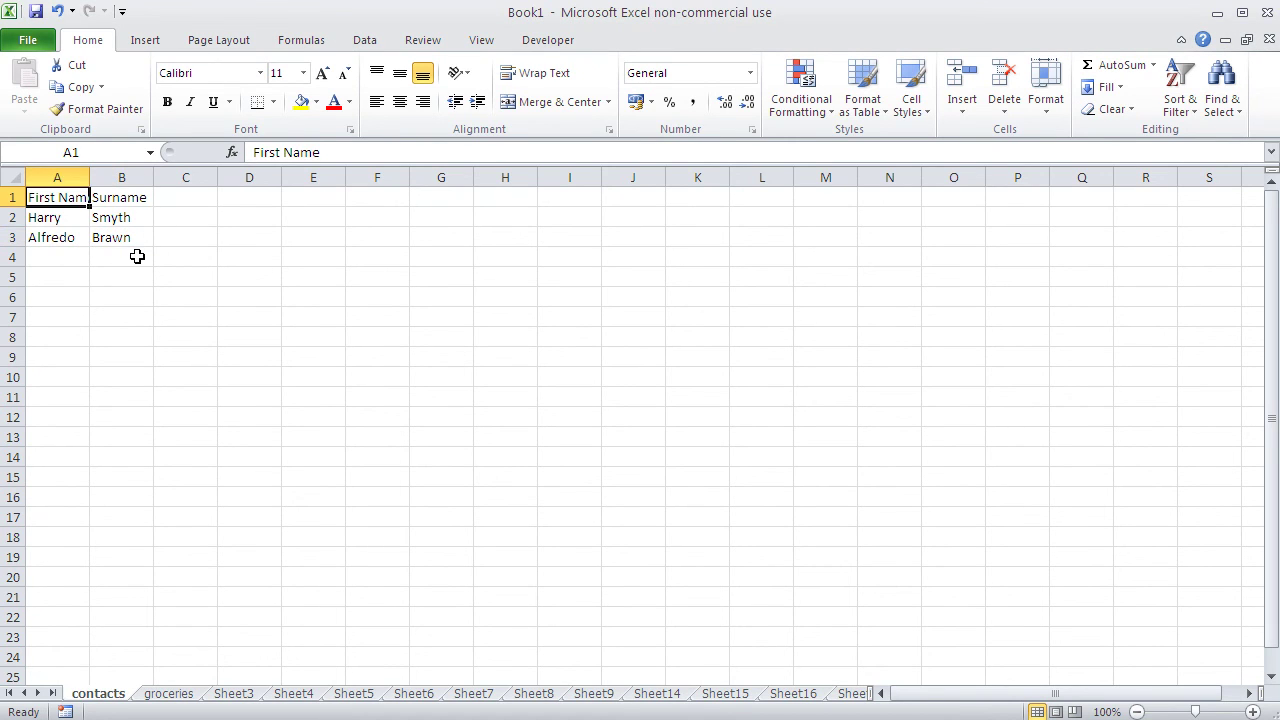
text(gdf)
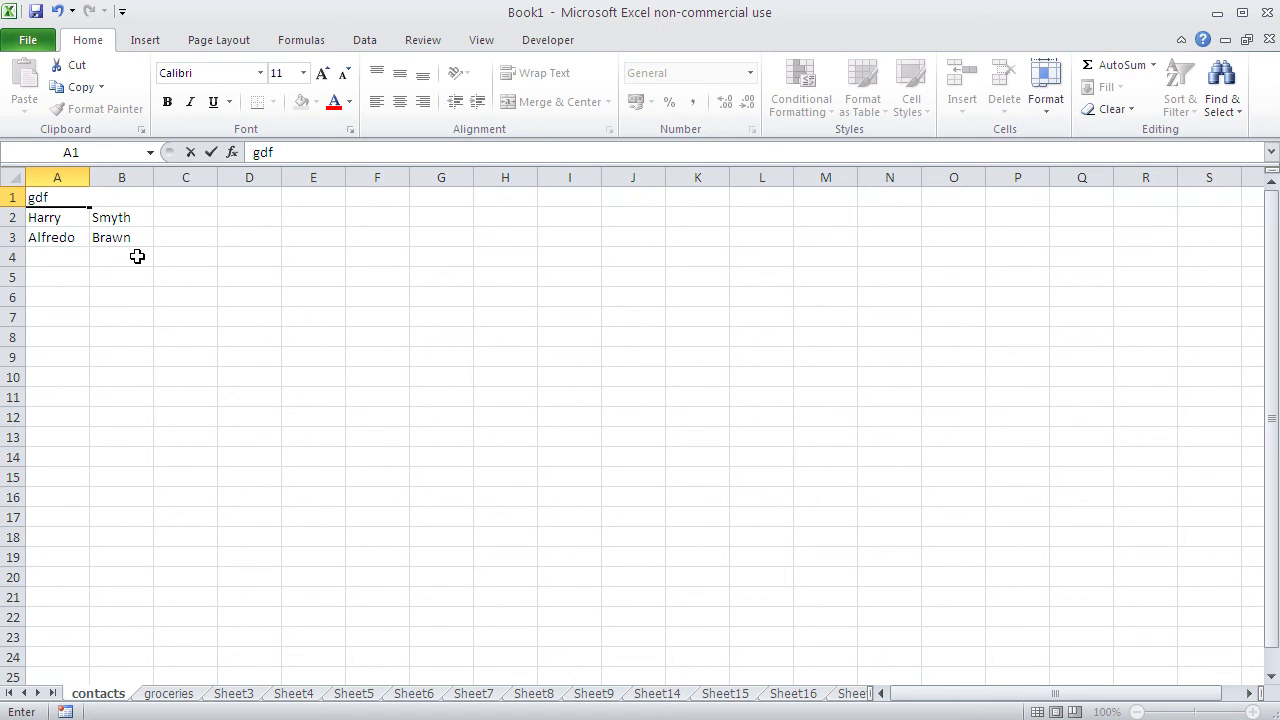
key(Escape)
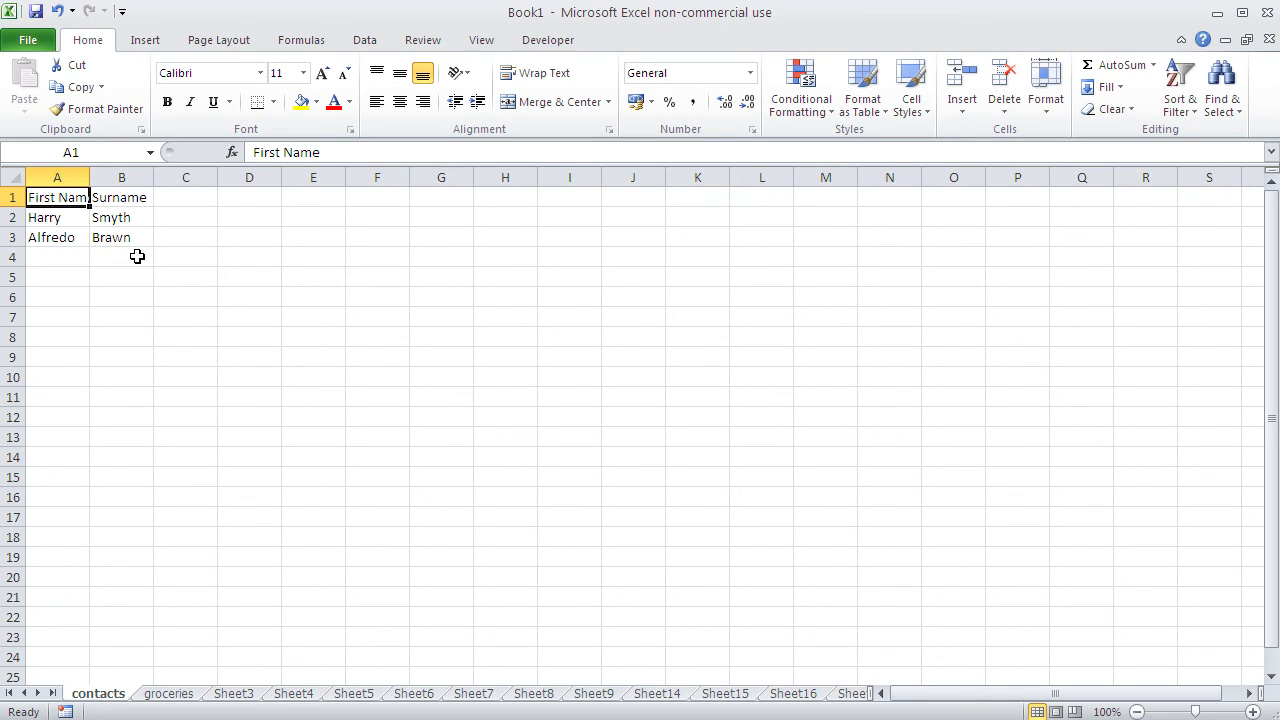
Step: Replace the 'y' in B2's surname with 'i' in the formula bar
double_click(60, 237)
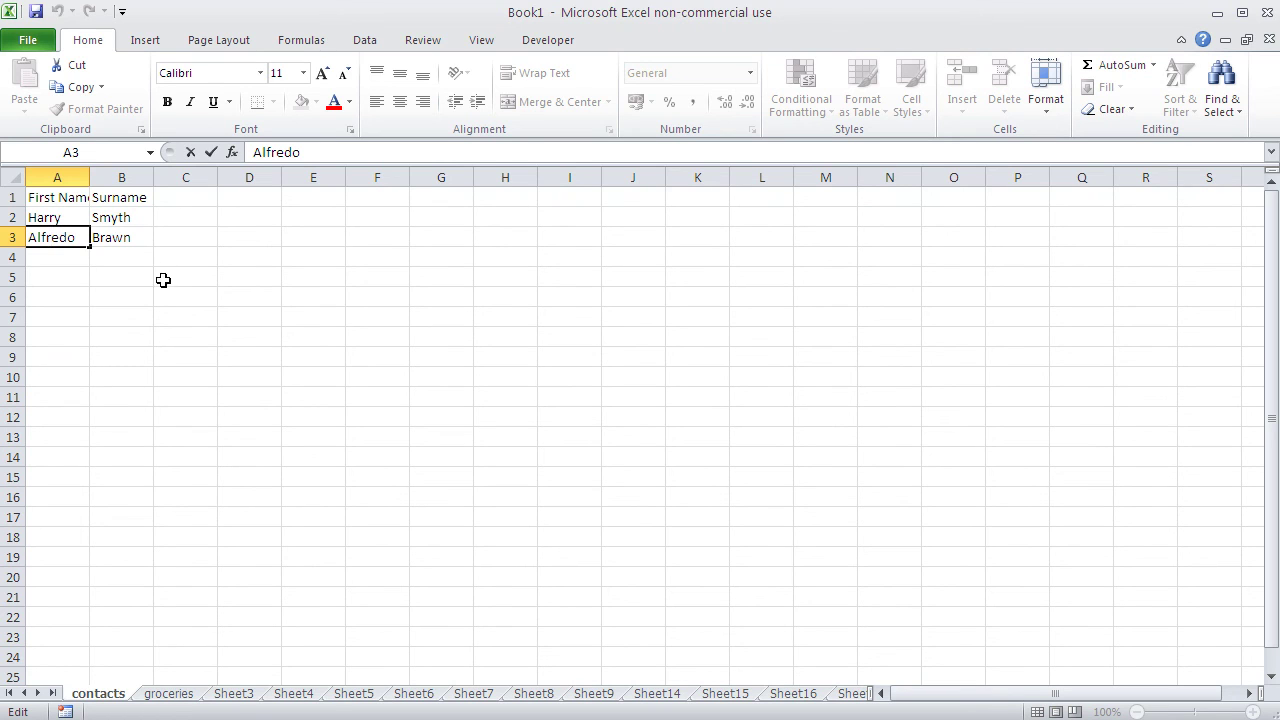
click(127, 218)
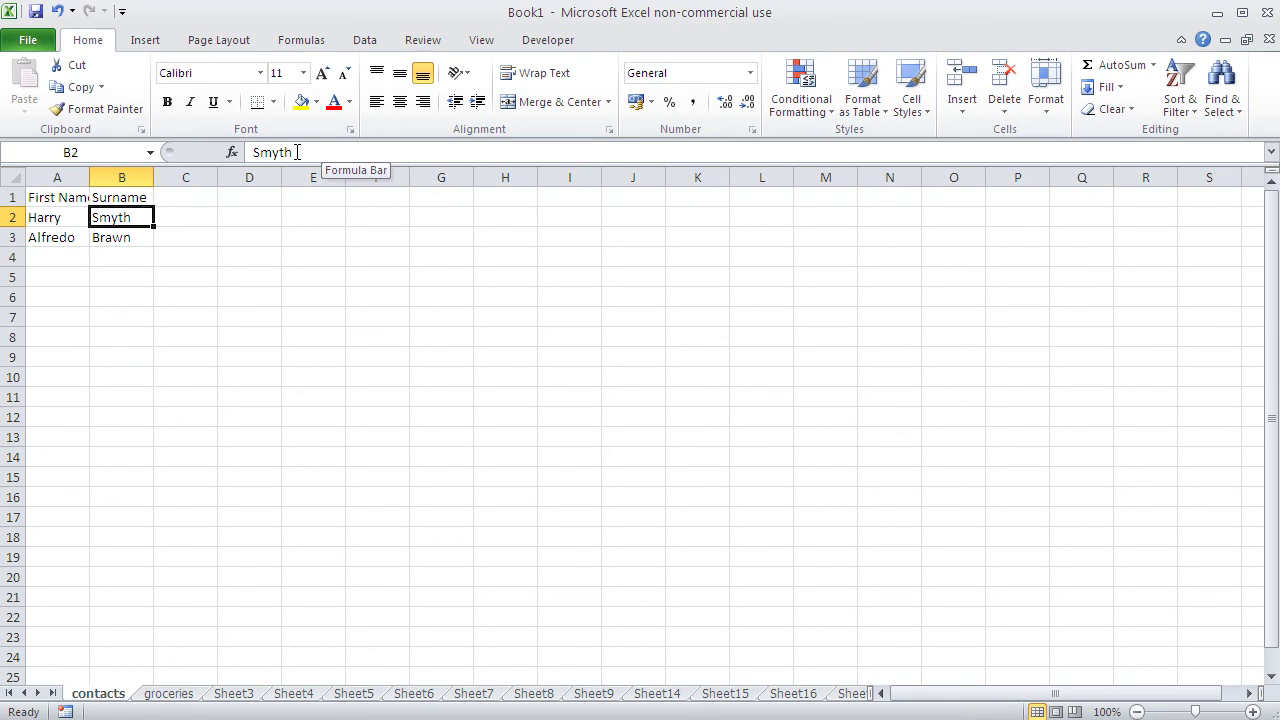
click(276, 152)
key(BackSpace)
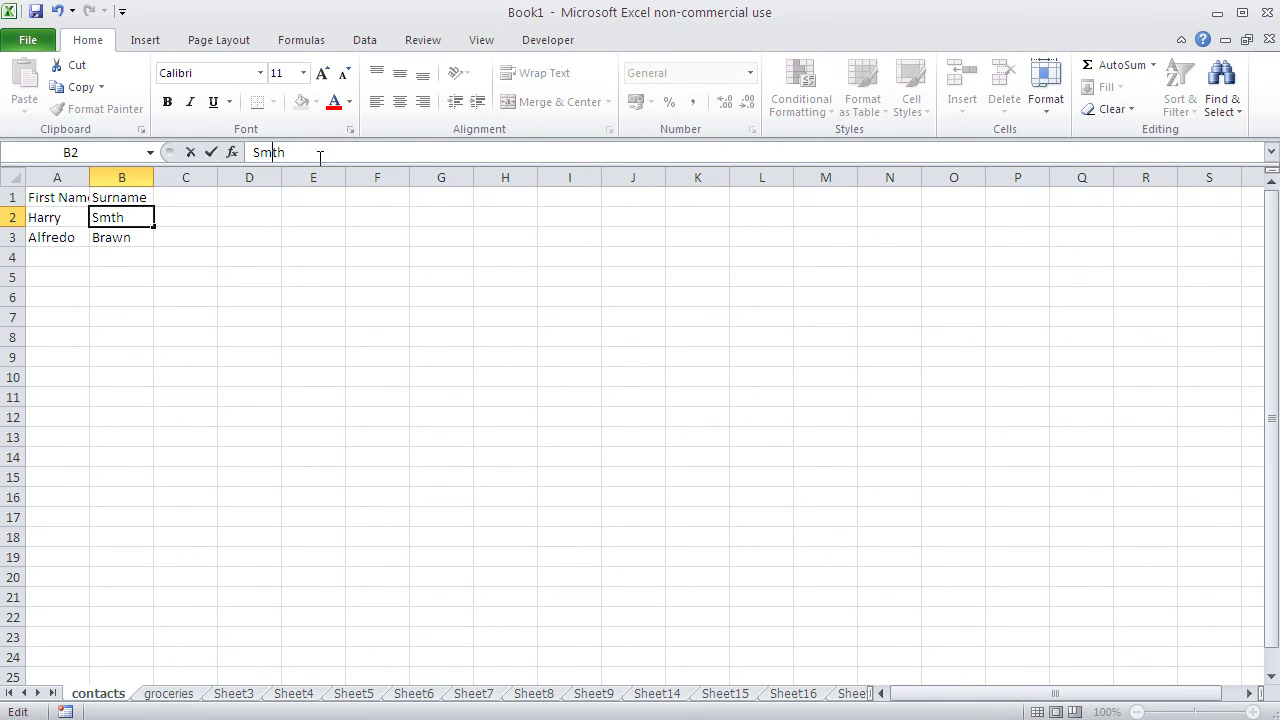
text(i)
Step: Confirm the B2 surname edit and save the workbook as 'lesson 0'
click(312, 238)
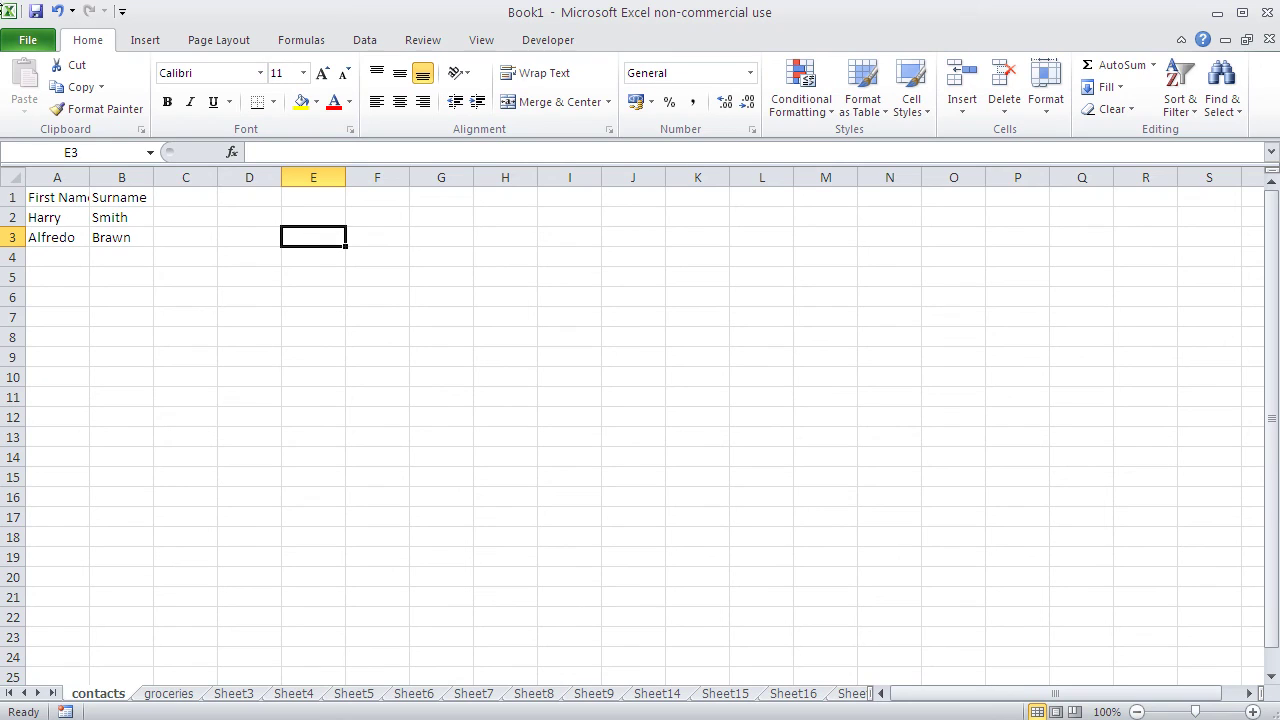
click(34, 12)
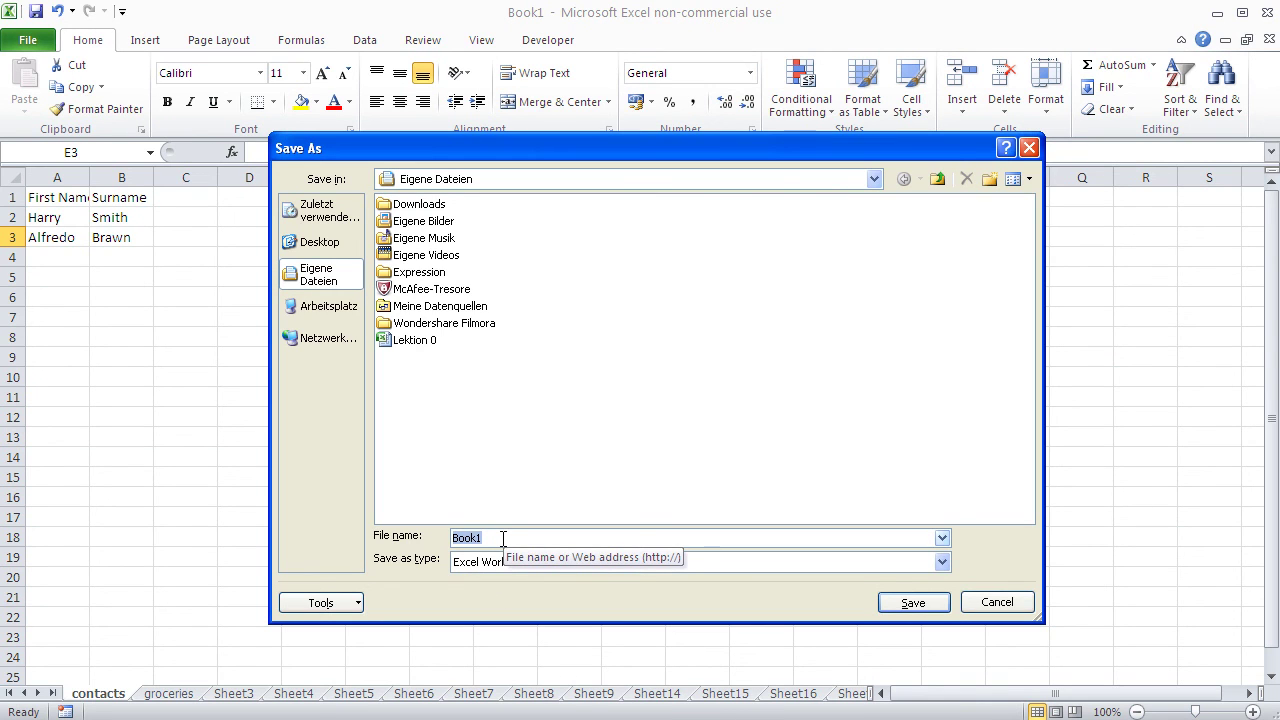
text(lesson 0)
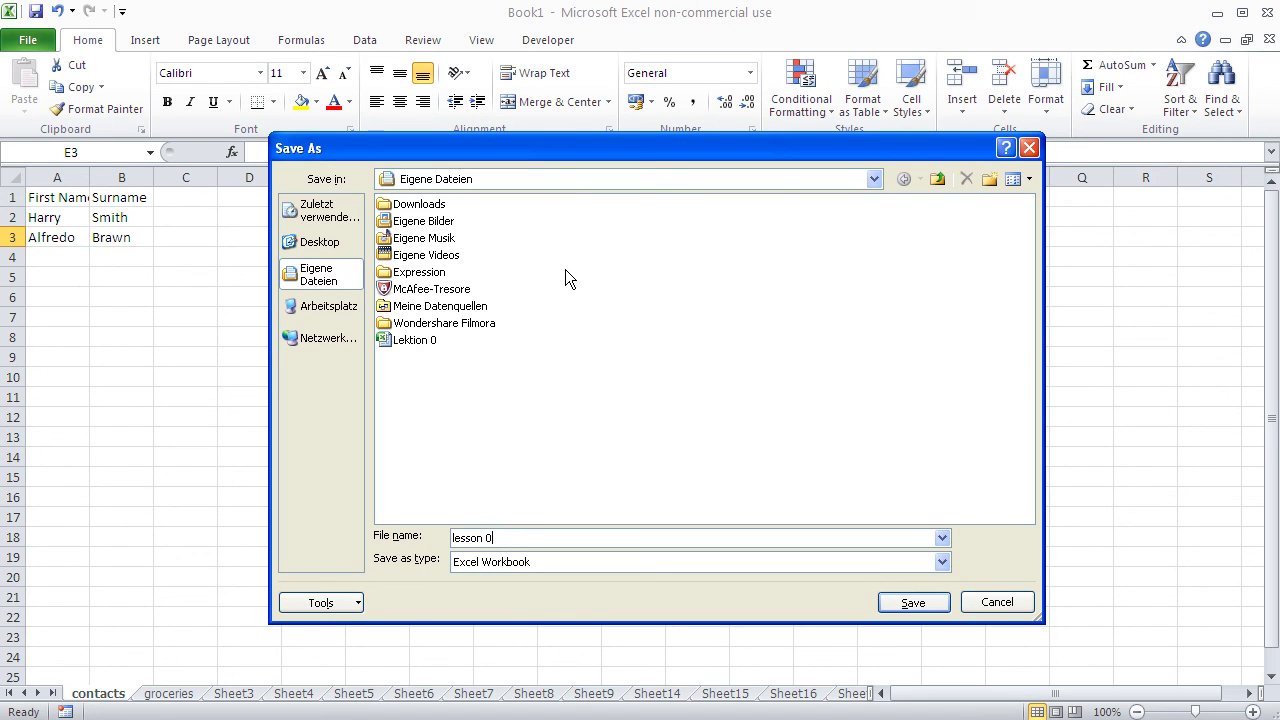
click(927, 604)
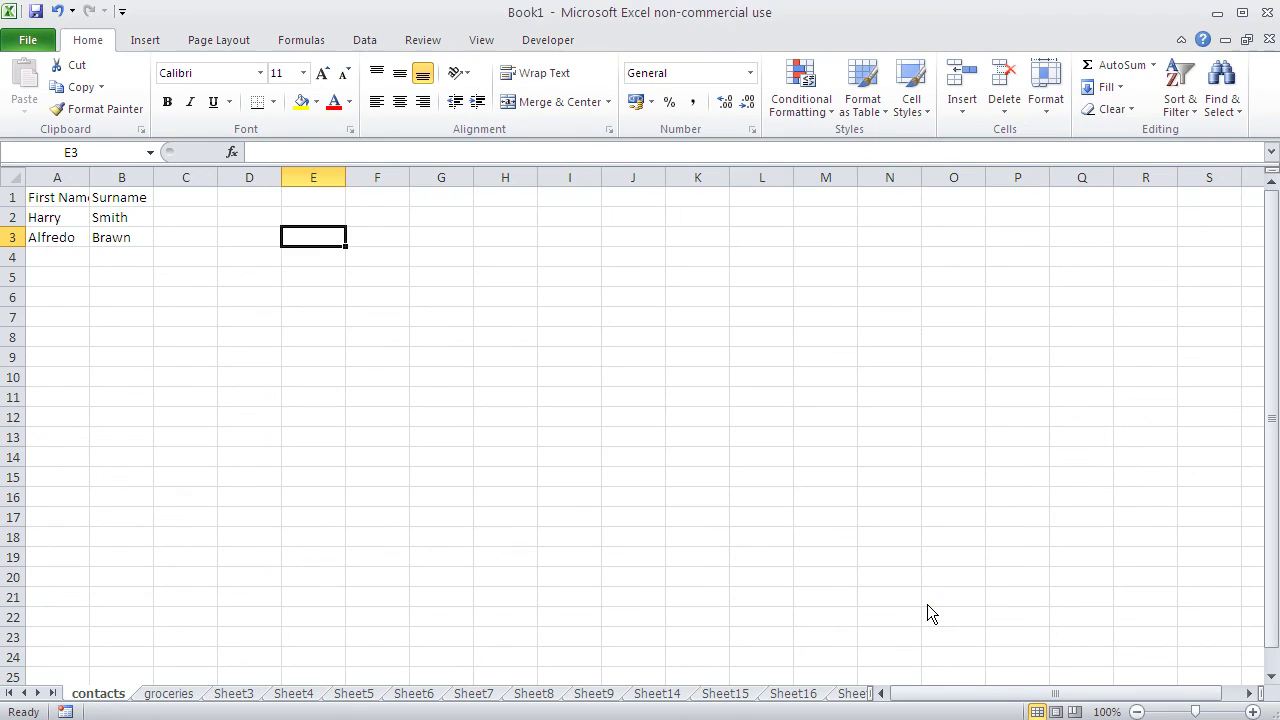
Step: Enter a new contact's first name and surname in A4 and B4, then save
click(63, 273)
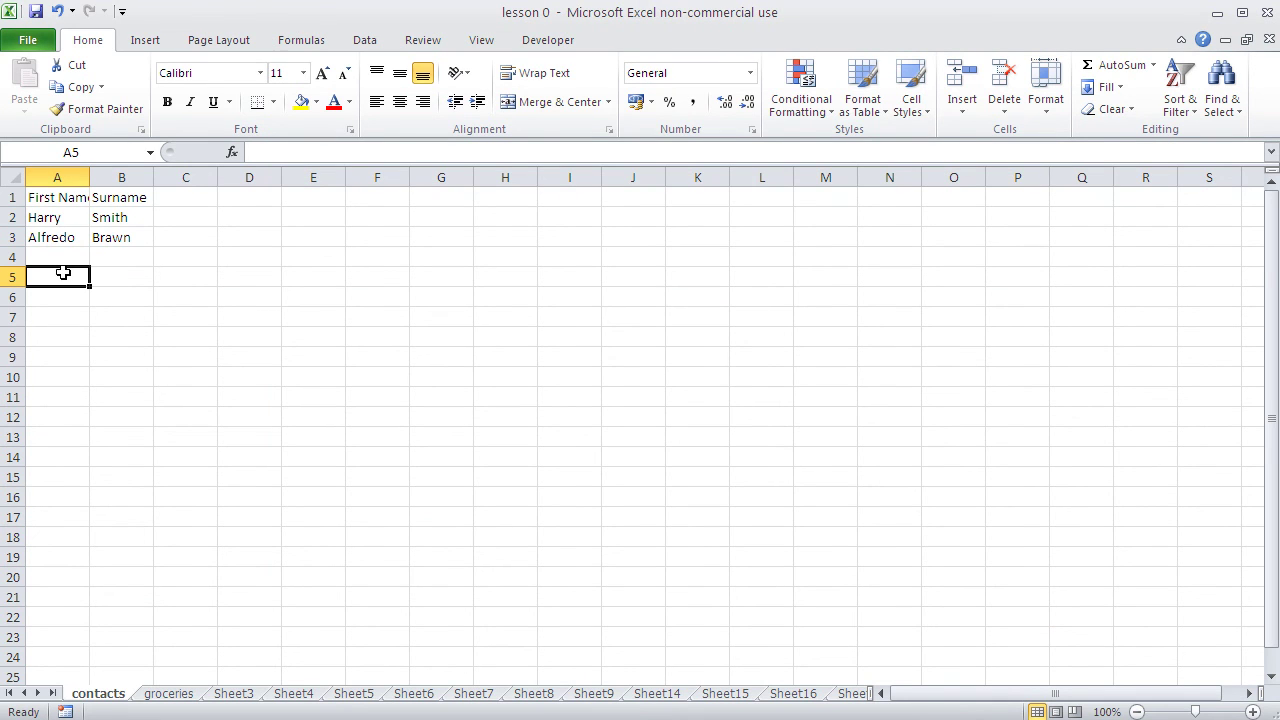
text(Lilly)
key(BackSpace)
key(BackSpace)
key(BackSpace)
key(BackSpace)
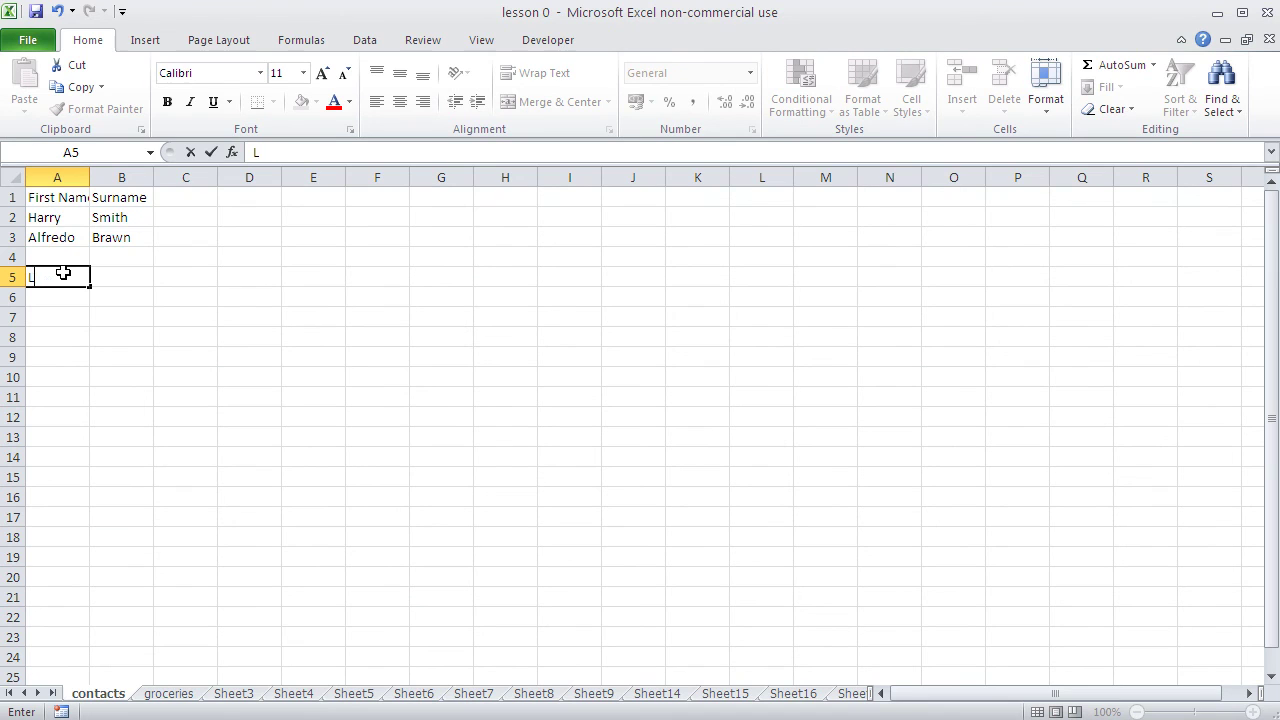
key(BackSpace)
click(63, 254)
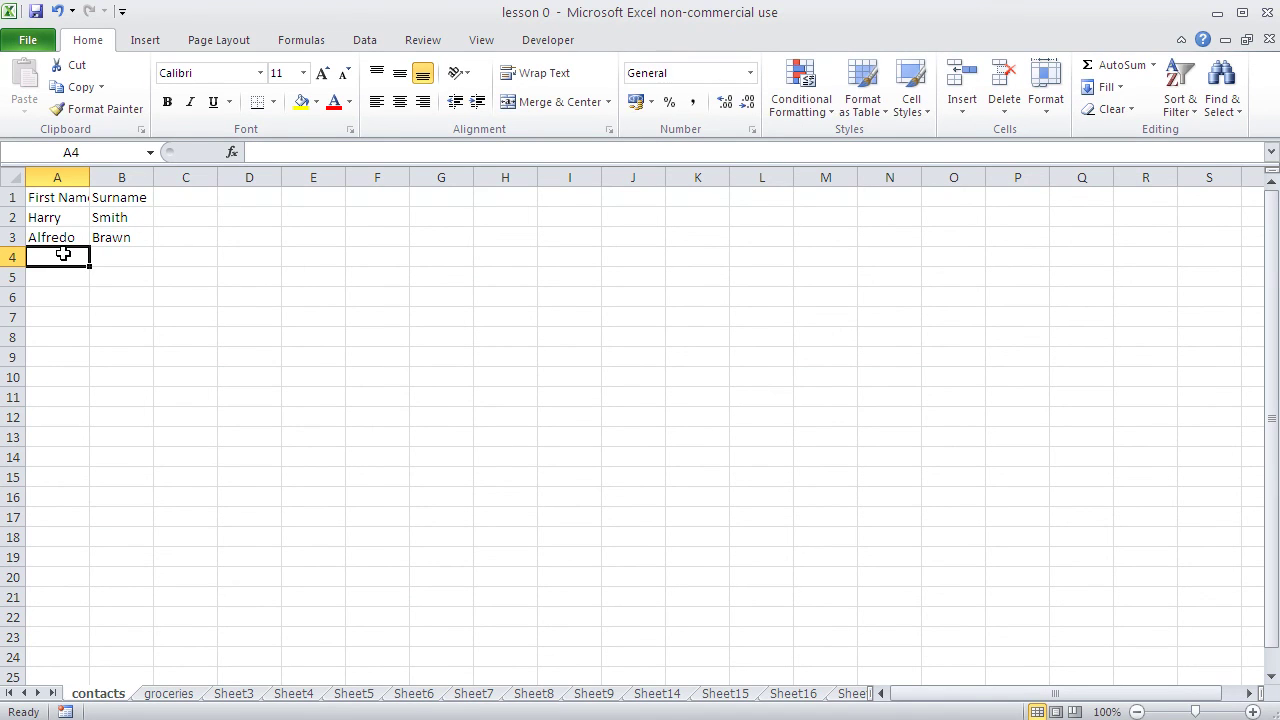
key(Tab)
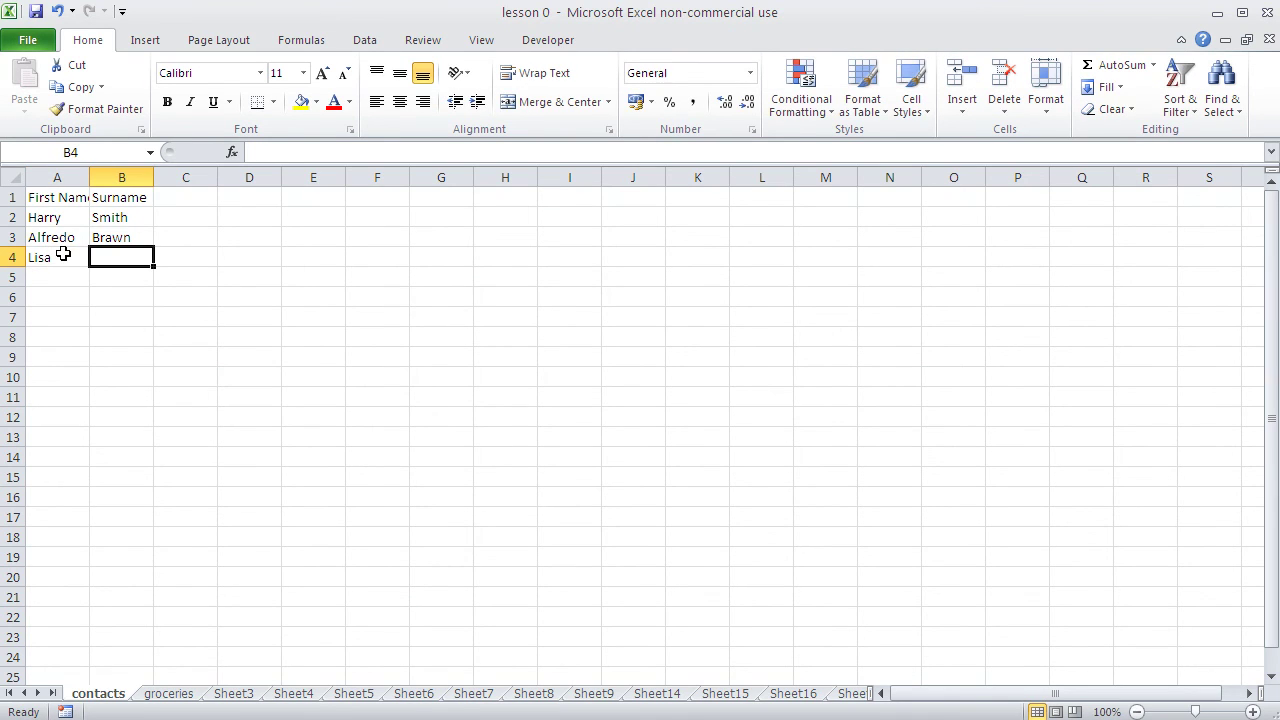
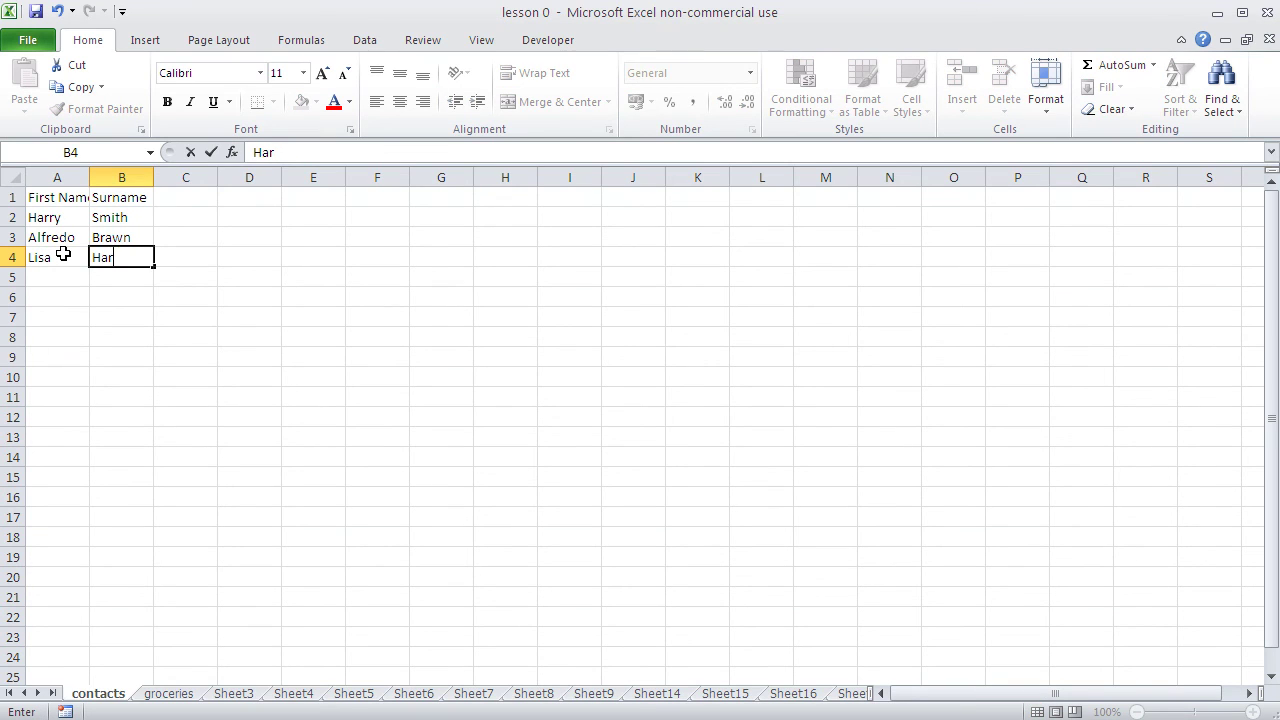
key(Return)
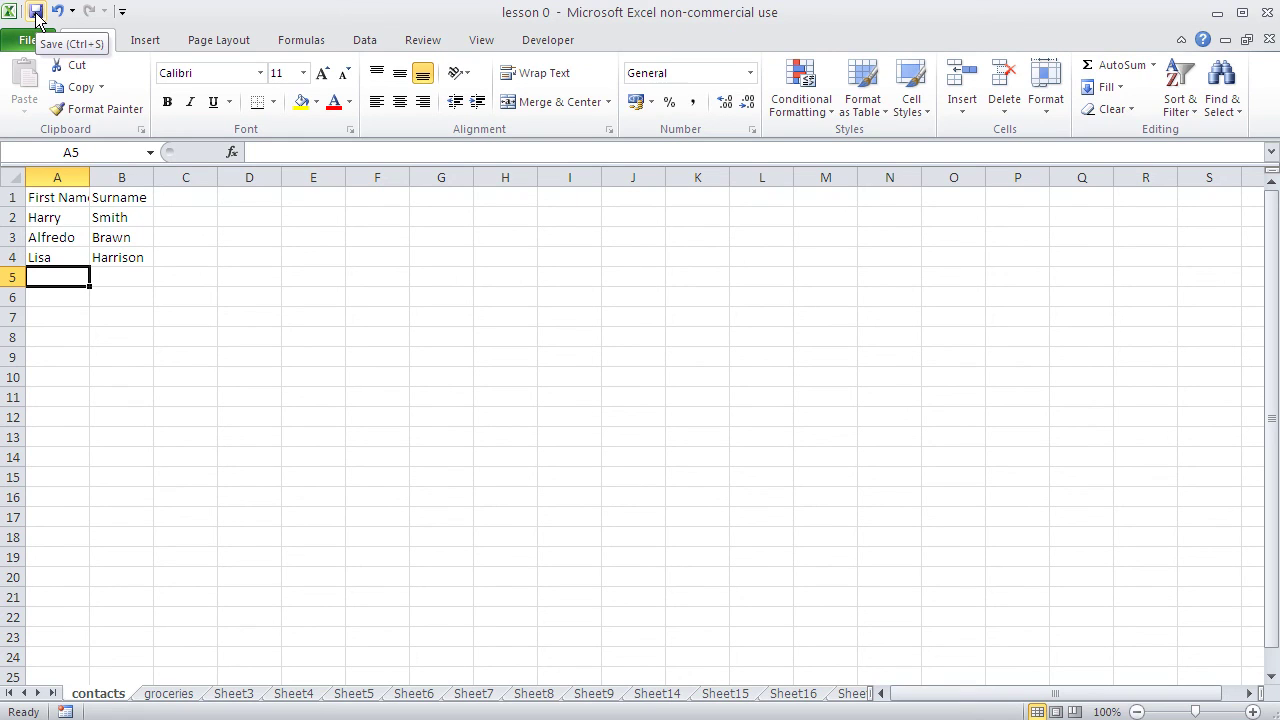
click(37, 12)
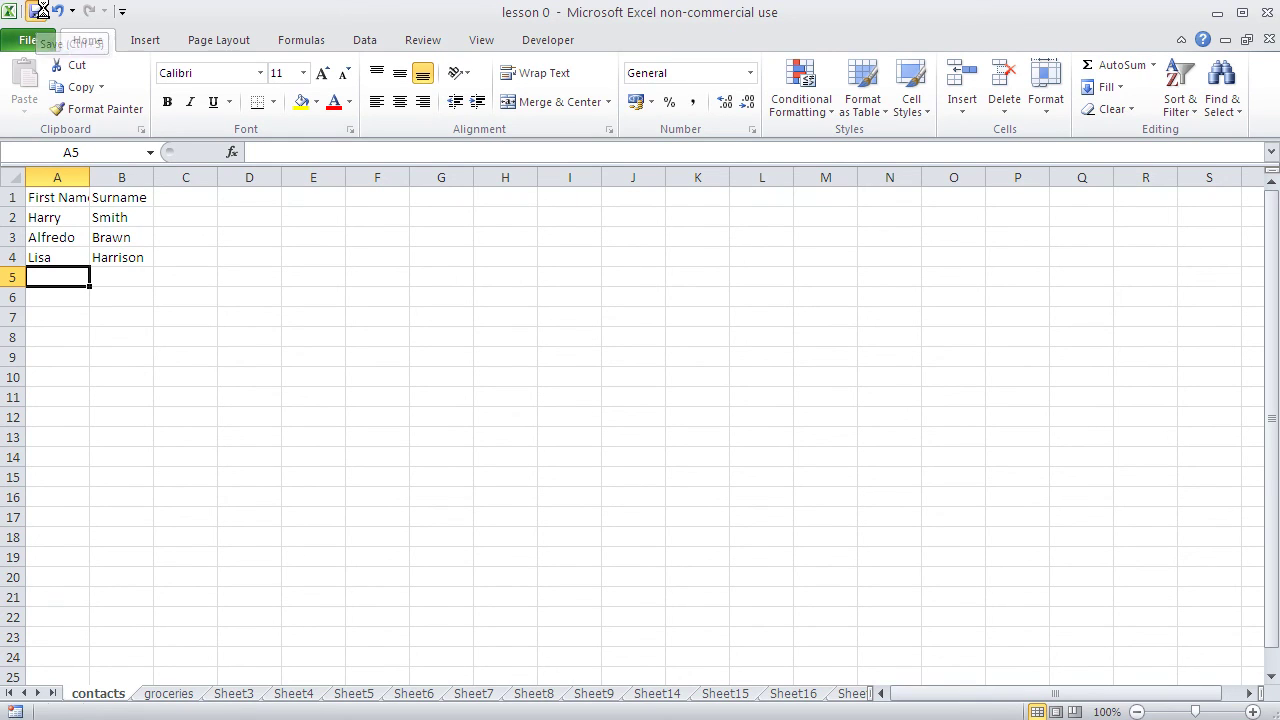